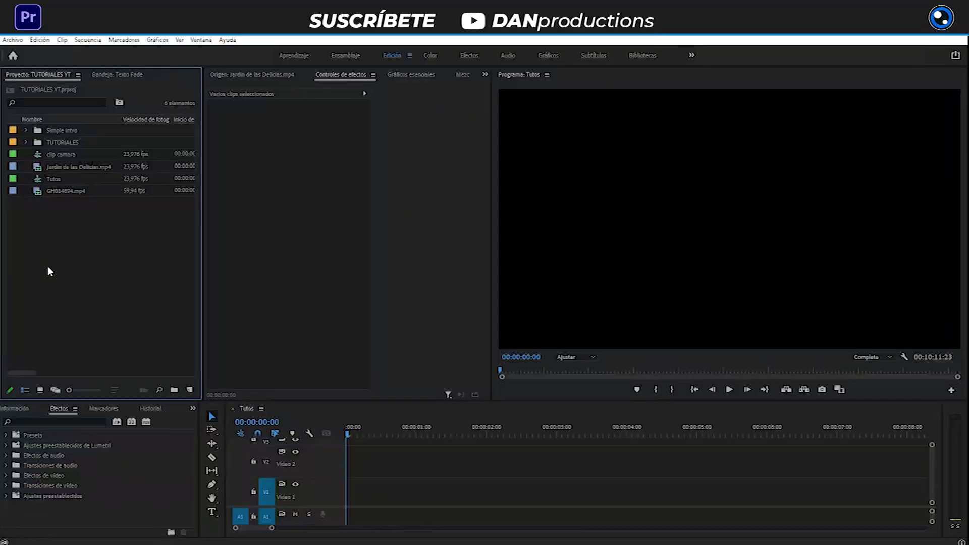
# Step: Load GH014894.mp4 in the Source monitor and drop it onto Video 2 of the Tutos sequence
pyautogui.moveTo(41, 193)
pyautogui.doubleClick(41, 194)
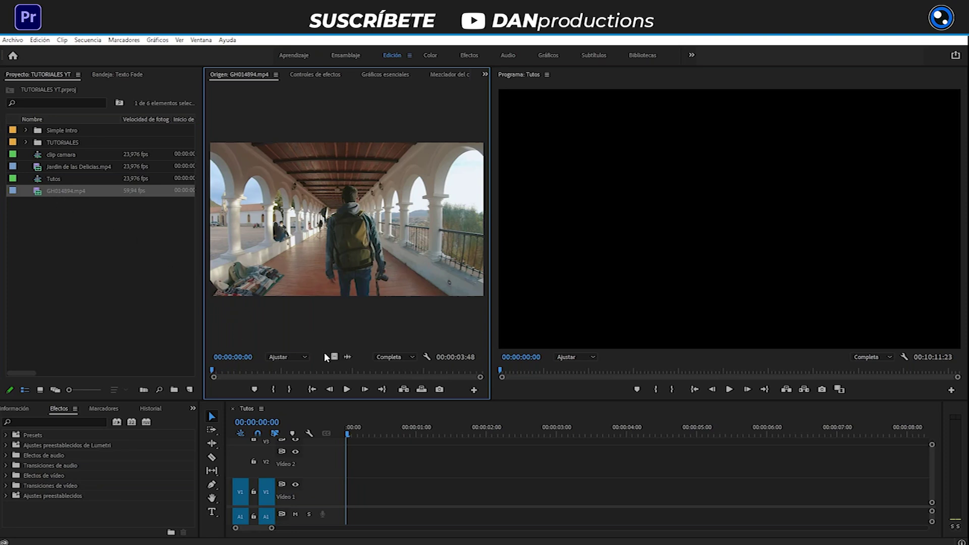
pyautogui.moveTo(334, 356)
pyautogui.mouseDown()
pyautogui.moveTo(353, 461)
pyautogui.moveTo(565, 447)
pyautogui.mouseUp()
pyautogui.click(370, 435)
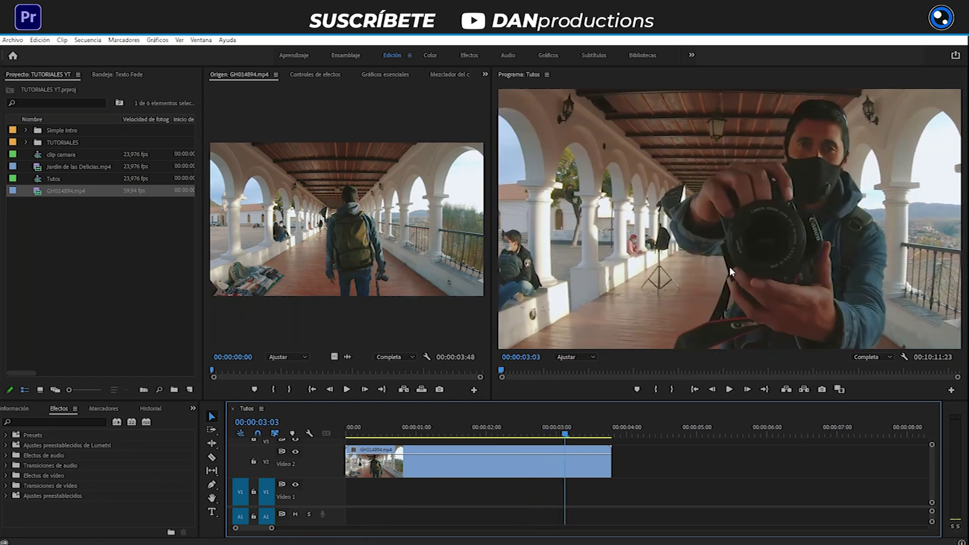
pyautogui.moveTo(565, 437); pyautogui.dragTo(554, 439)
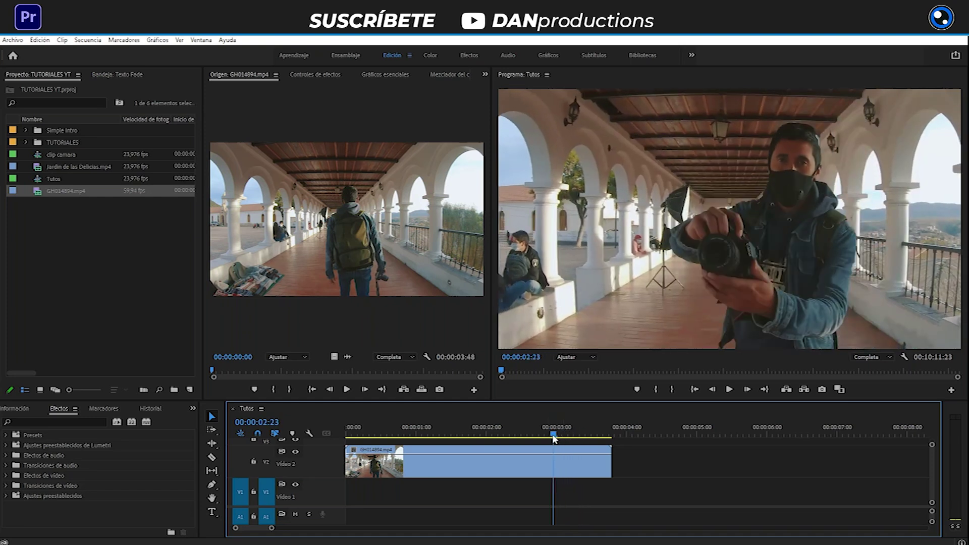
pyautogui.click(517, 461)
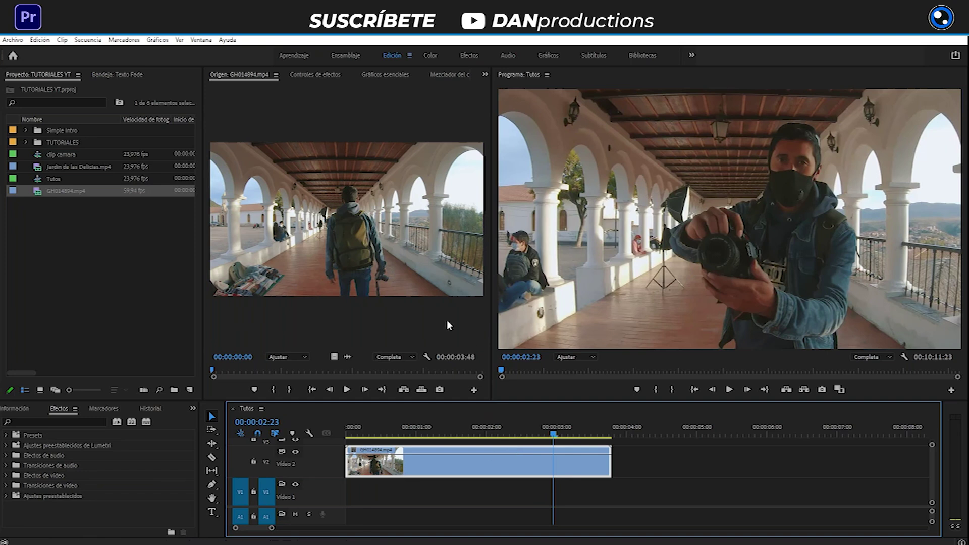
# Step: Set the camera clip's Scale to 71 in Effect Controls
pyautogui.click(306, 74)
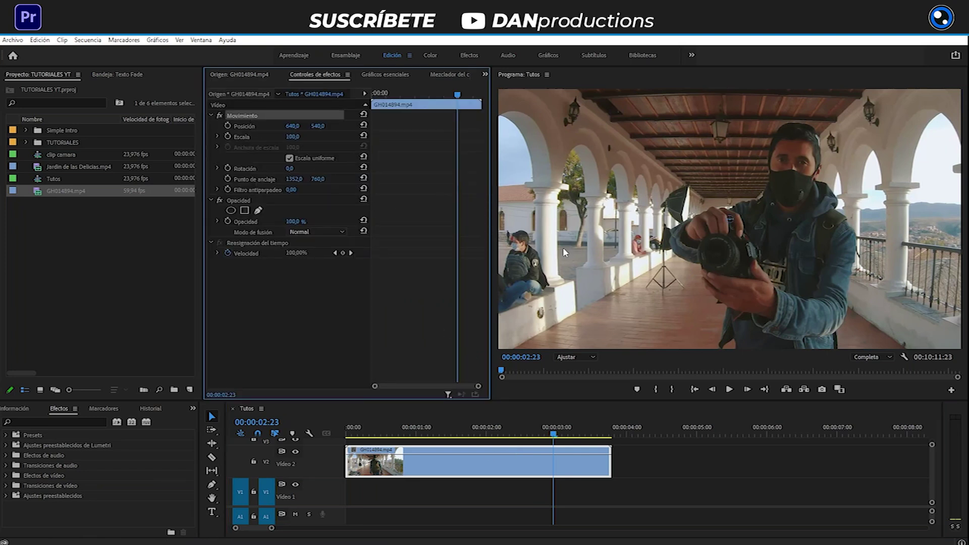
pyautogui.click(292, 137)
pyautogui.write('71')
pyautogui.press('Return')
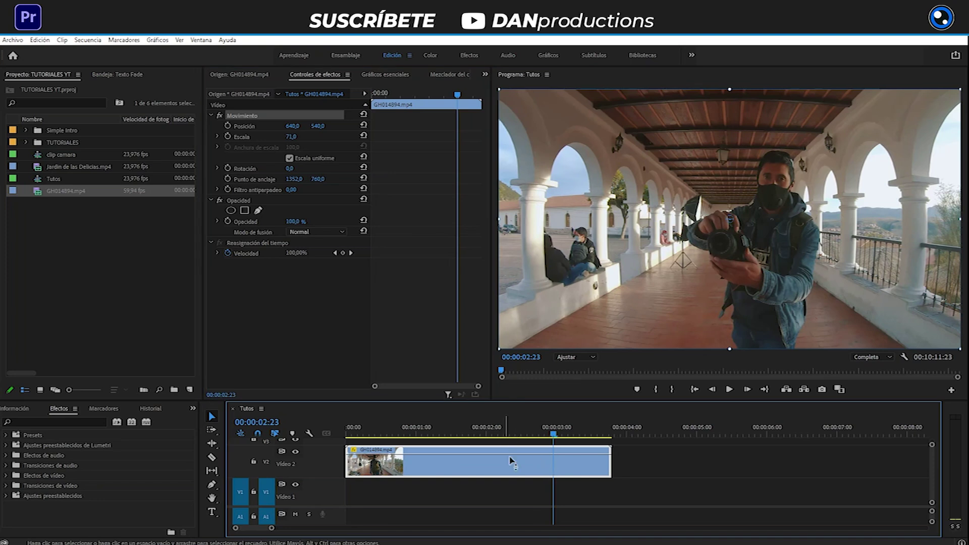
# Step: Nest the camera clip as 'Clip Camara' and load Jardin de las Delicias.mp4 for preview
pyautogui.rightClick(517, 471)
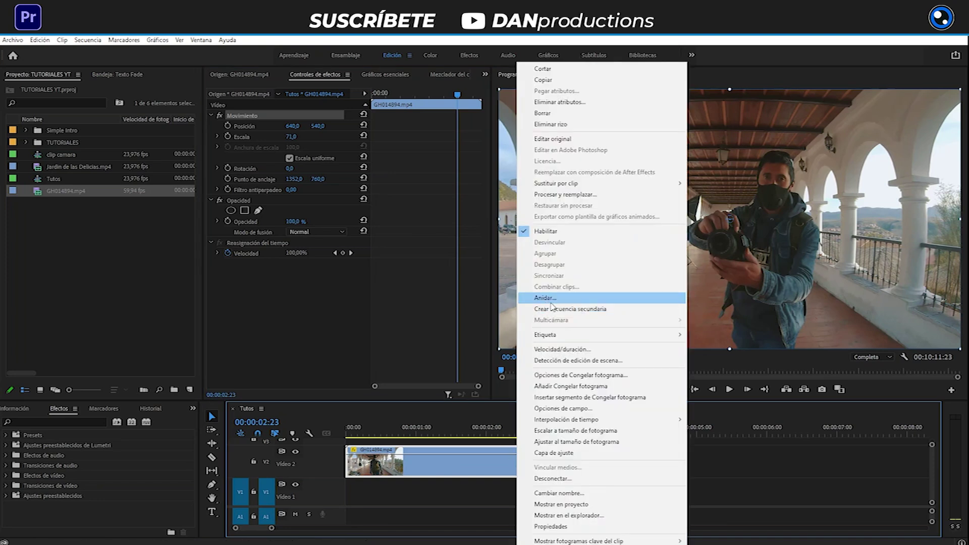
pyautogui.rightClick(492, 467)
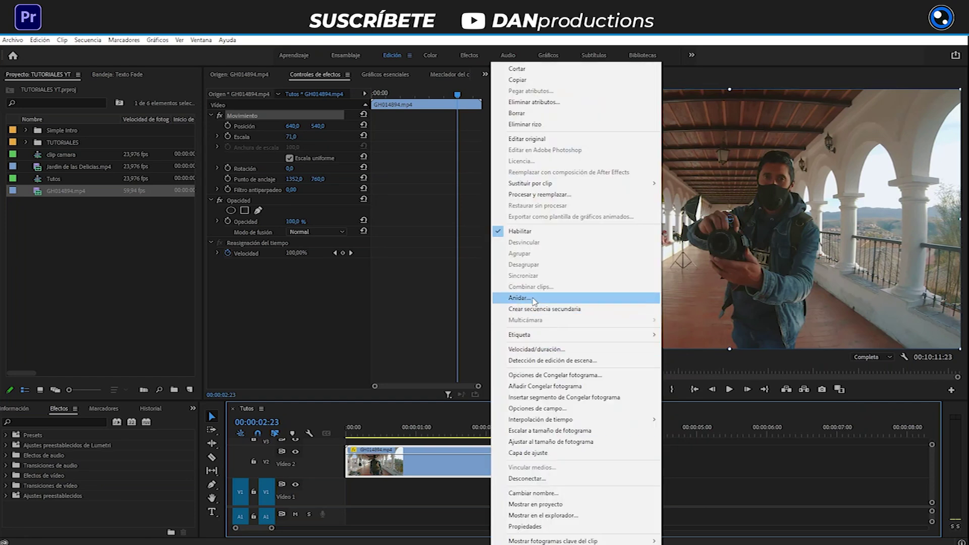
pyautogui.click(534, 299)
pyautogui.write('Clip Camara')
pyautogui.press('Return')
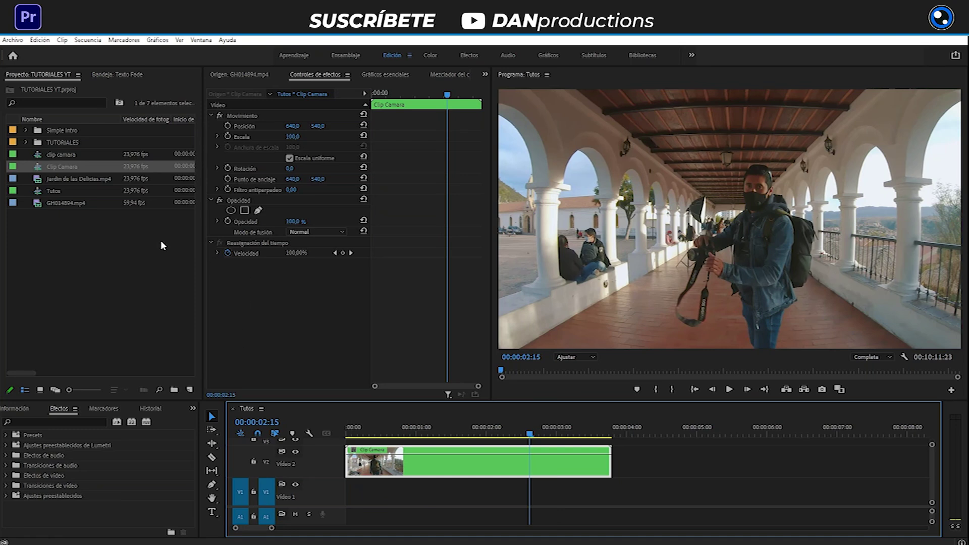
pyautogui.doubleClick(36, 180)
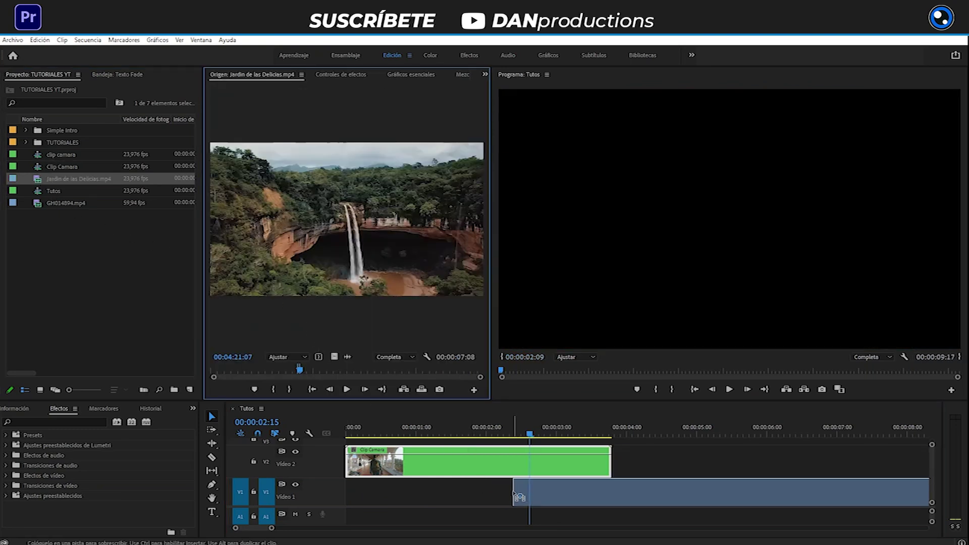
# Step: Place Jardin de las Delicias.mp4 on Video 1 starting about two seconds in, under Clip Camara
pyautogui.moveTo(334, 357); pyautogui.dragTo(515, 492)
pyautogui.click(544, 434)
pyautogui.moveTo(544, 444); pyautogui.dragTo(531, 440)
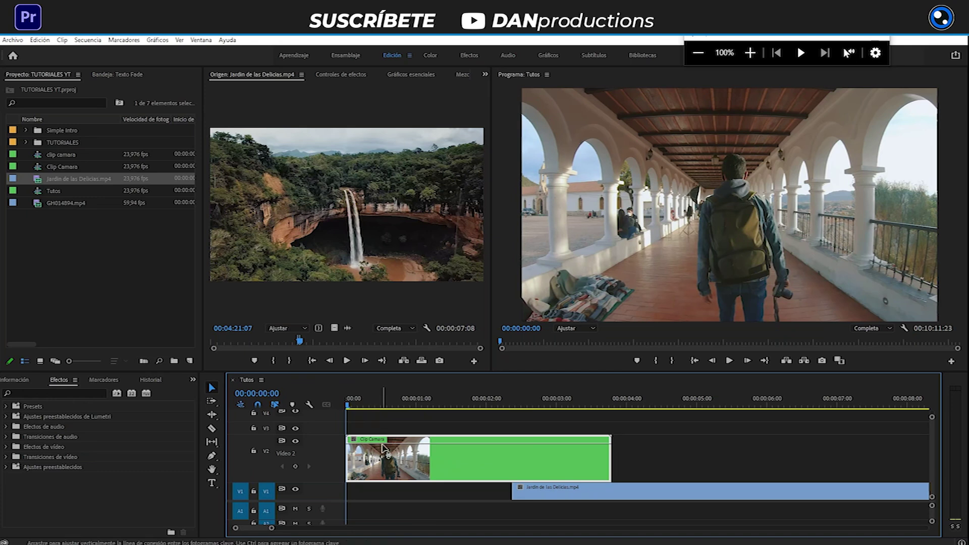
# Step: Show Clip Camara's Time Remapping > Speed line from its fx badge
pyautogui.moveTo(429, 460)
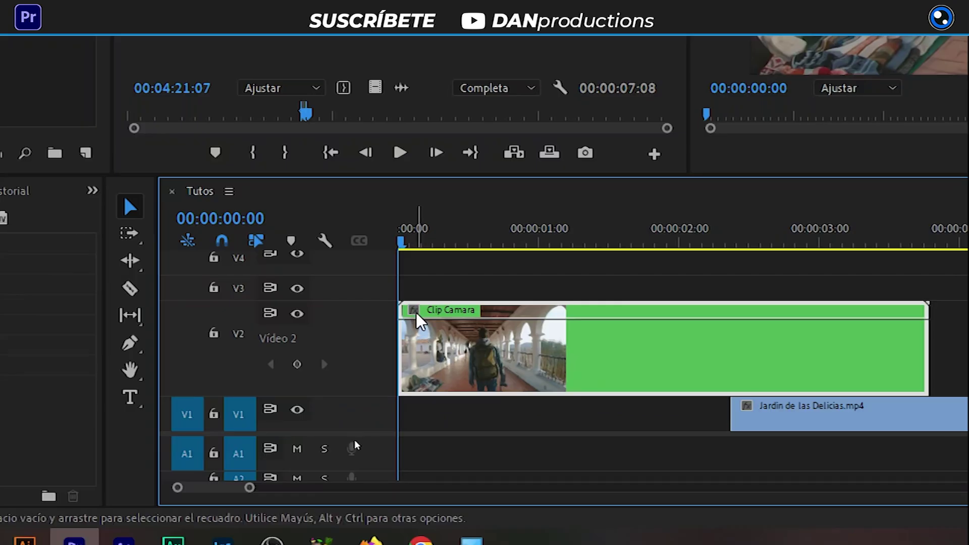
pyautogui.click(415, 310)
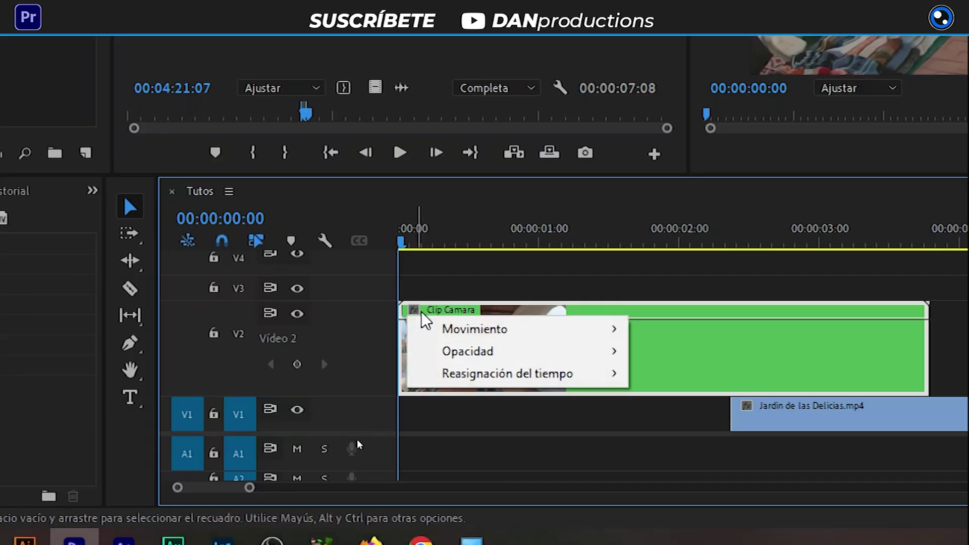
pyautogui.moveTo(479, 358)
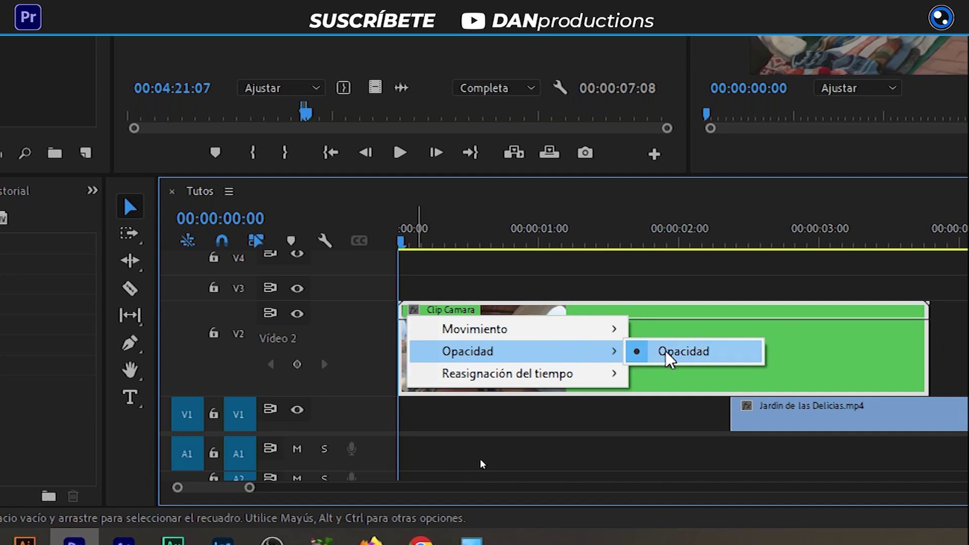
pyautogui.moveTo(555, 376)
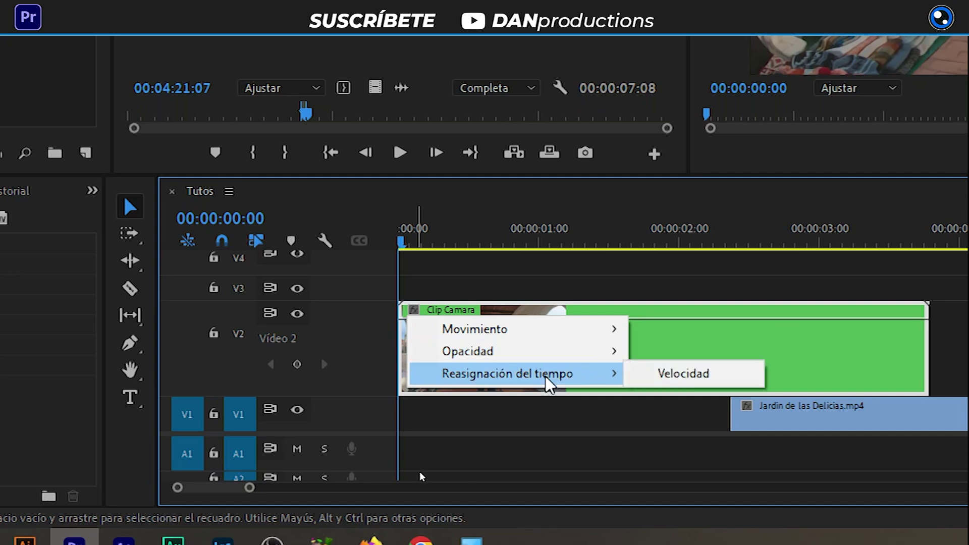
pyautogui.click(671, 376)
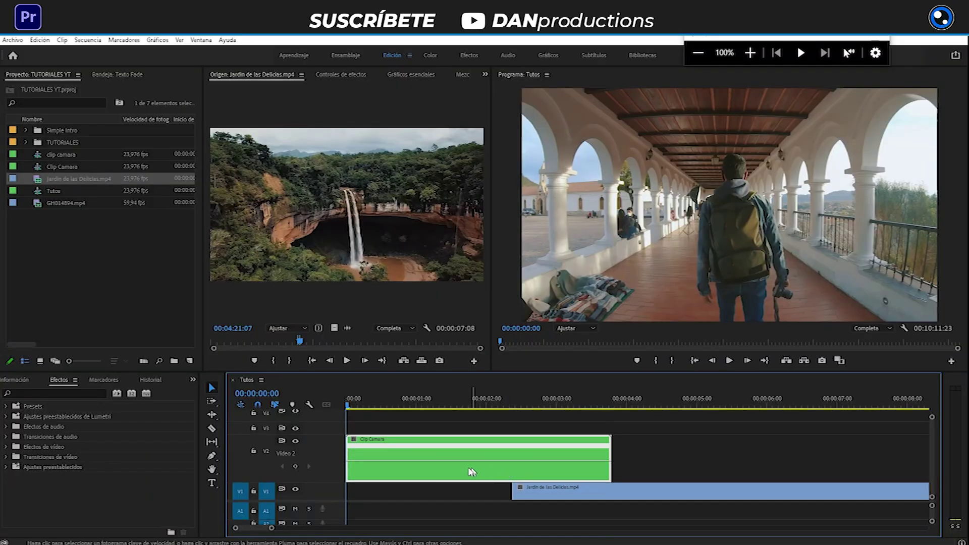
# Step: Add a speed keyframe on Clip Camara at 00:00:02:09
pyautogui.moveTo(464, 403); pyautogui.dragTo(510, 406)
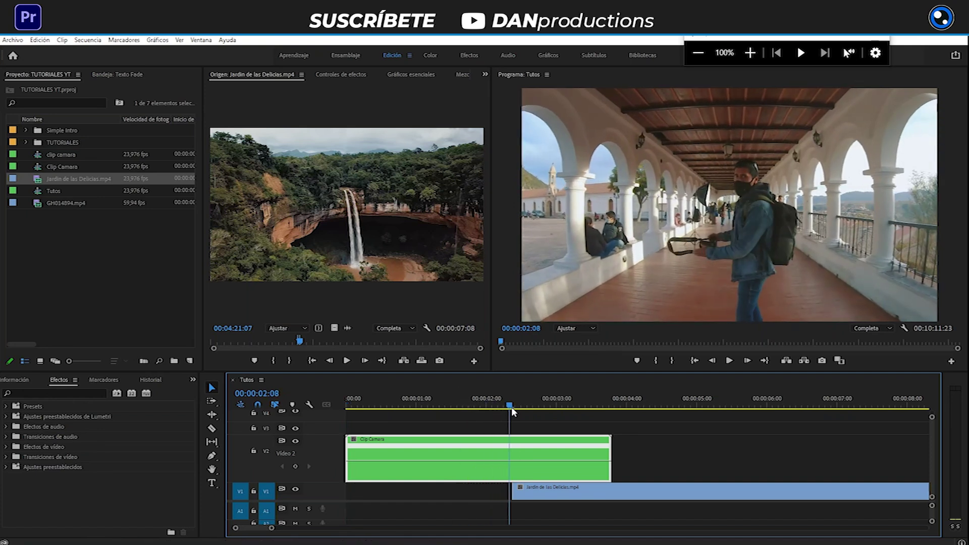
pyautogui.moveTo(511, 410); pyautogui.dragTo(514, 410)
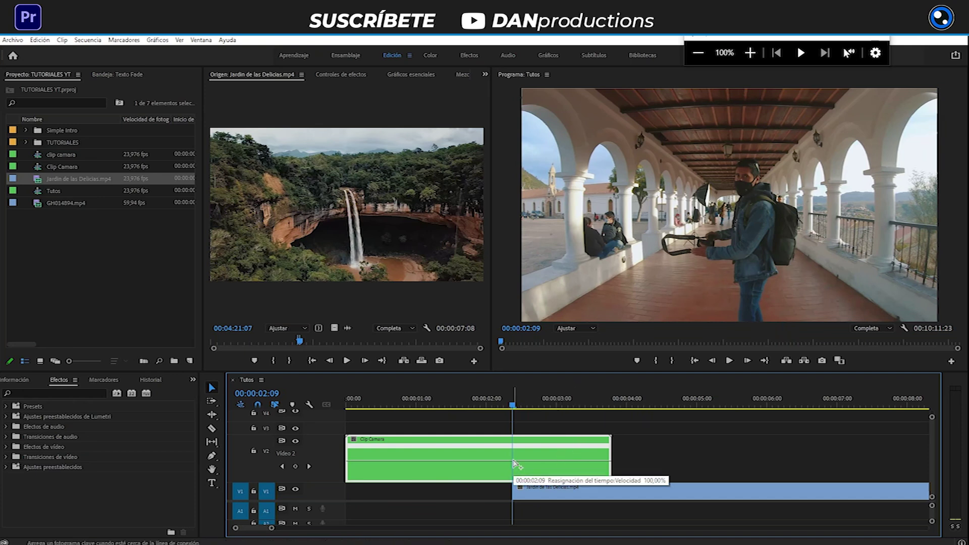
pyautogui.press('ctrl')
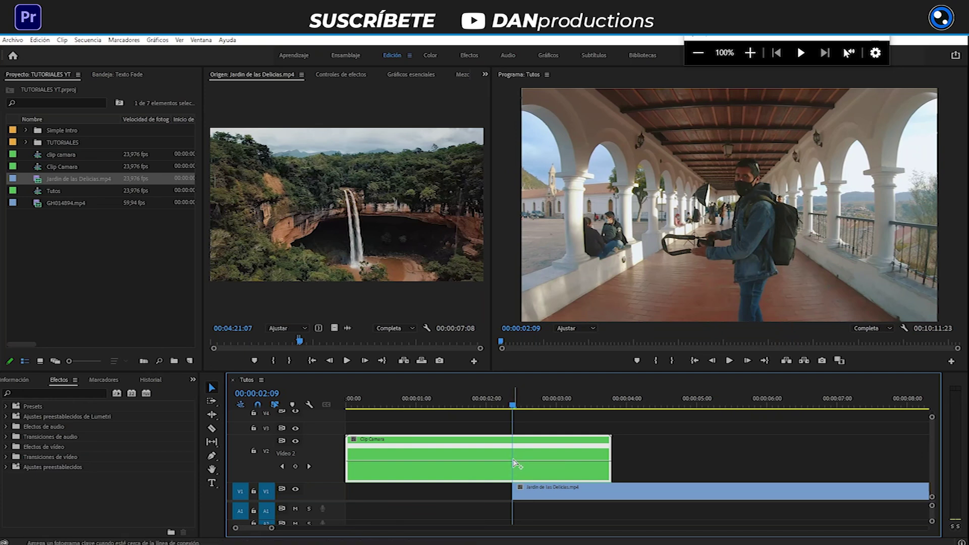
pyautogui.moveTo(517, 465)
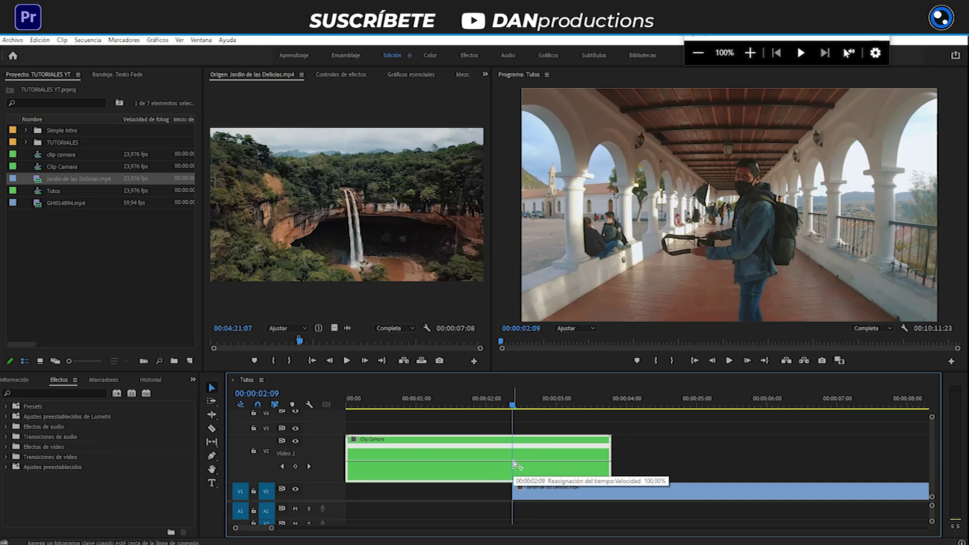
pyautogui.keyDown('ctrl'); pyautogui.click(512, 461); pyautogui.keyUp('ctrl')
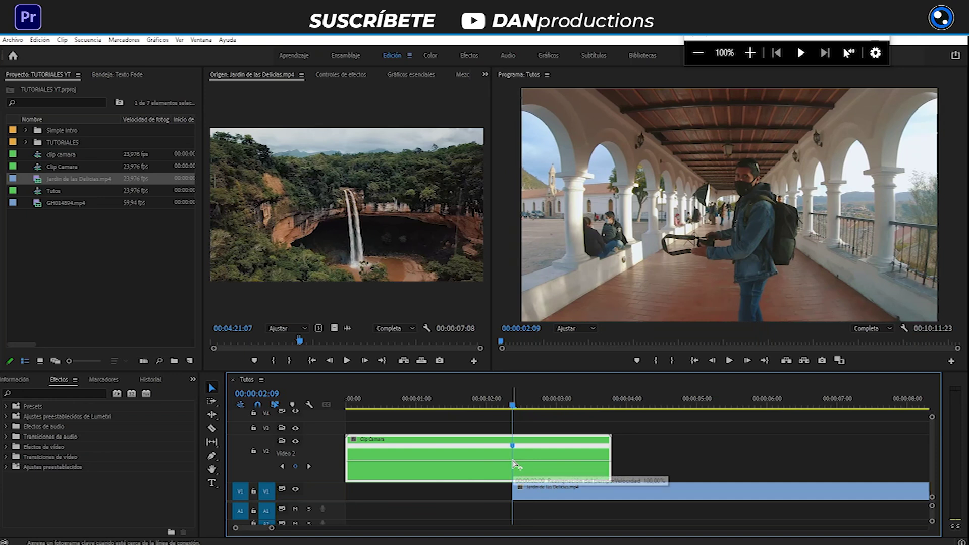
pyautogui.press('=')
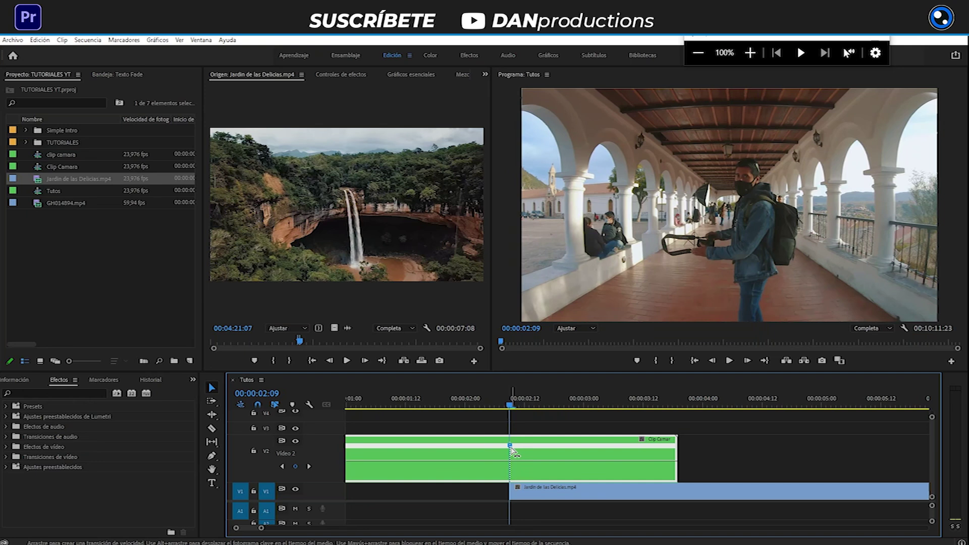
# Step: Raise the speed after the keyframe to about 196%, shortening the clip
pyautogui.moveTo(512, 447); pyautogui.dragTo(530, 452)
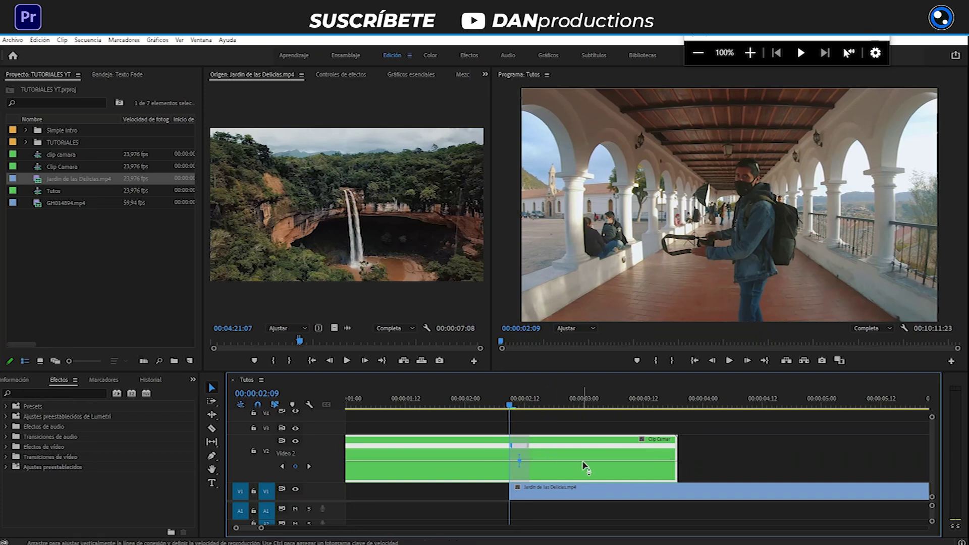
pyautogui.moveTo(588, 461); pyautogui.dragTo(588, 454)
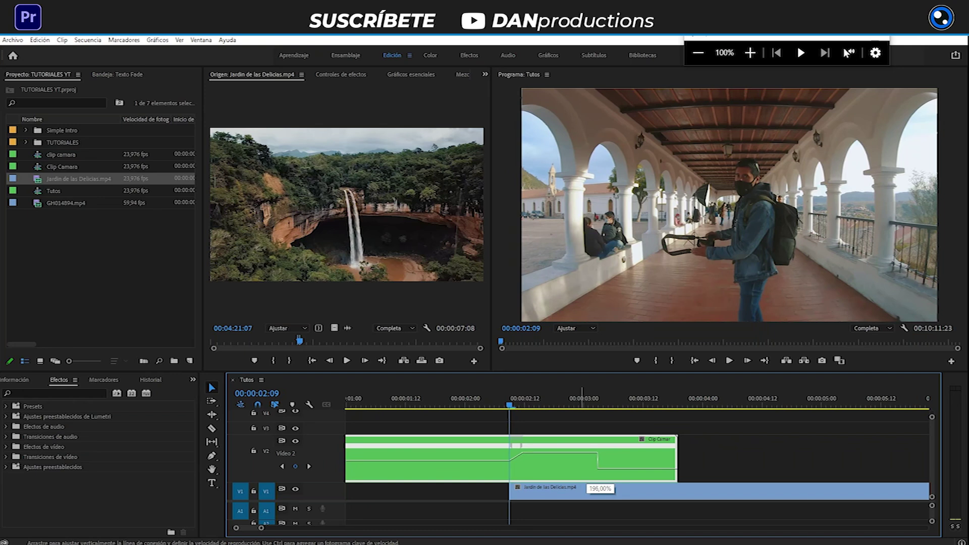
pyautogui.moveTo(588, 453); pyautogui.dragTo(588, 453)
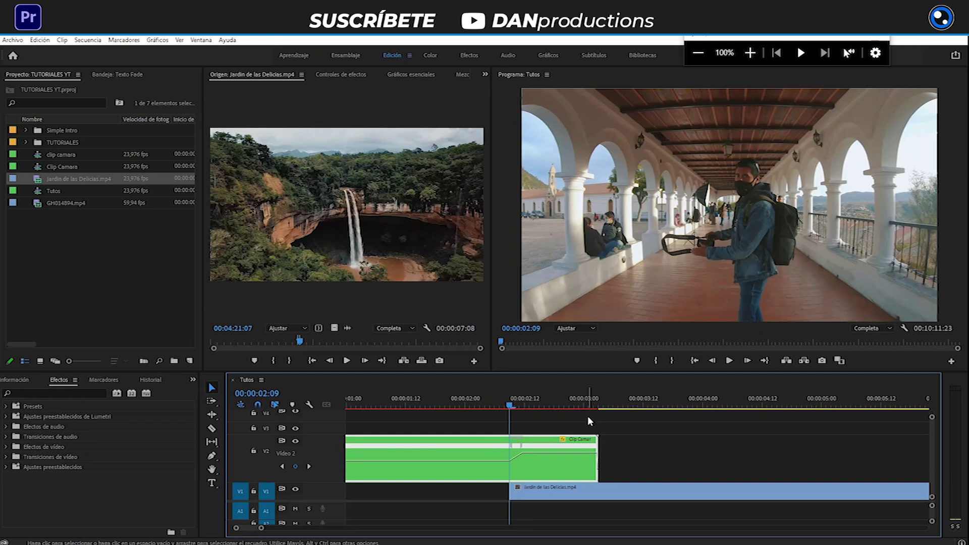
pyautogui.scroll(2, 533, 429)
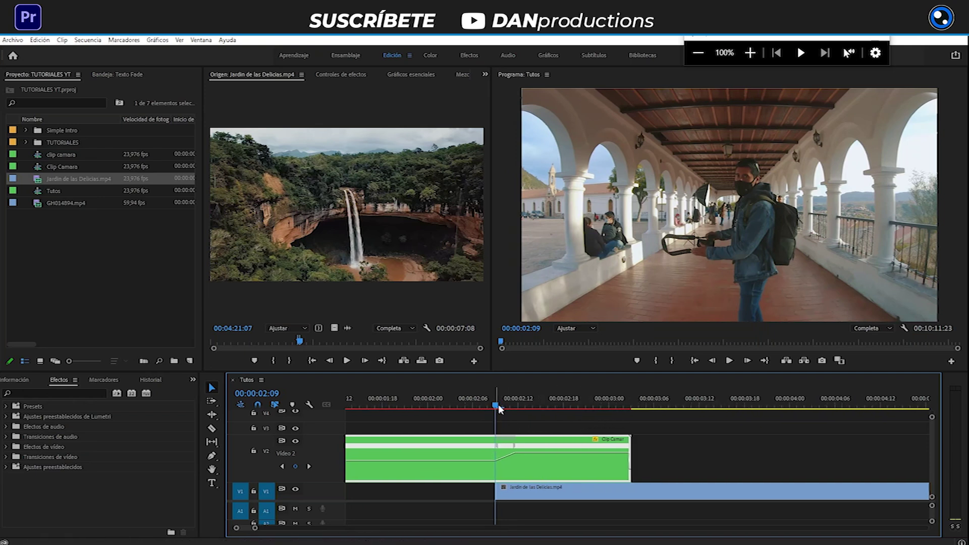
# Step: Split the speed keyframe into a ramp over 00:00:02:09–02:12 and play it back repeatedly
pyautogui.moveTo(496, 445); pyautogui.dragTo(515, 448)
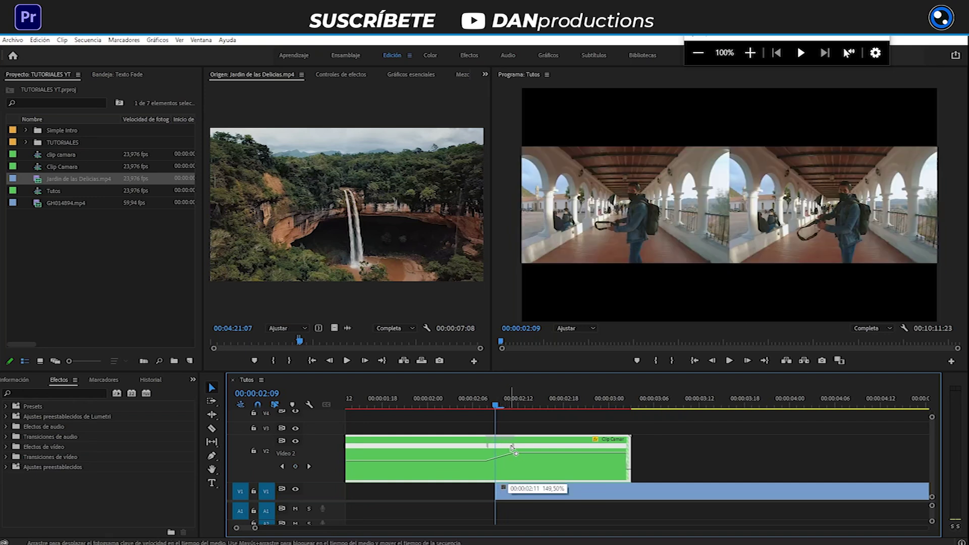
pyautogui.click(473, 406)
pyautogui.press('space')
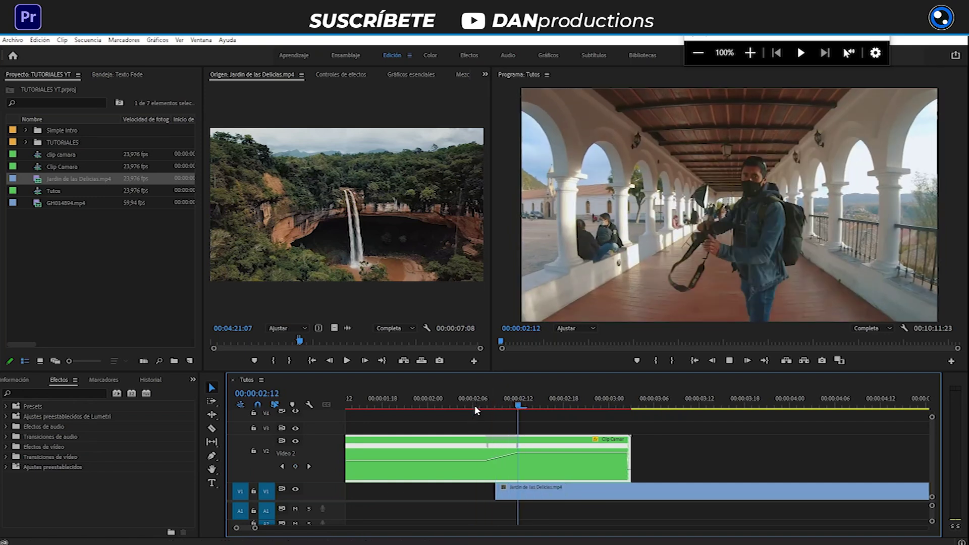
pyautogui.click(477, 408)
pyautogui.click(477, 408)
pyautogui.click(477, 408)
pyautogui.press('space')
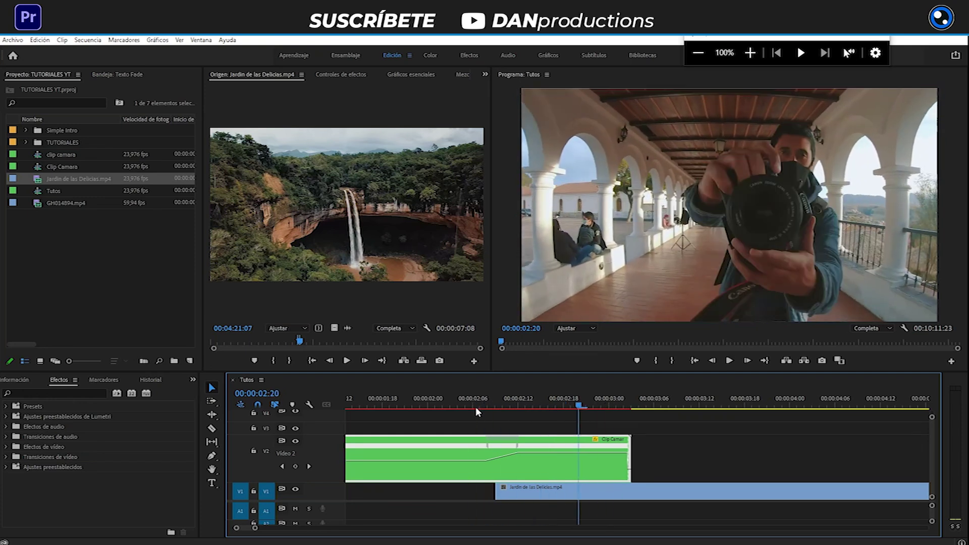
pyautogui.click(477, 408)
pyautogui.press('space')
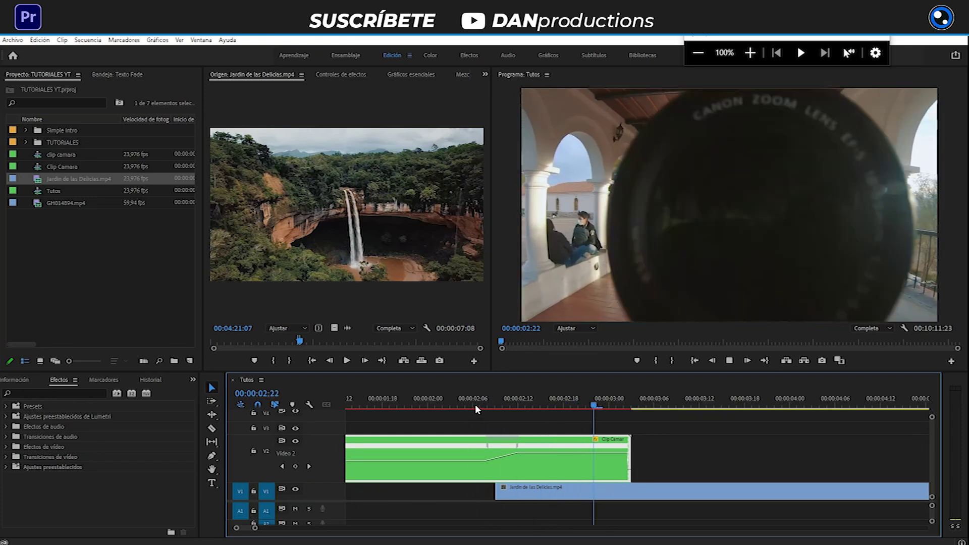
# Step: Step frame by frame through the ramp from 00:00:02:09
pyautogui.moveTo(477, 408); pyautogui.dragTo(503, 408)
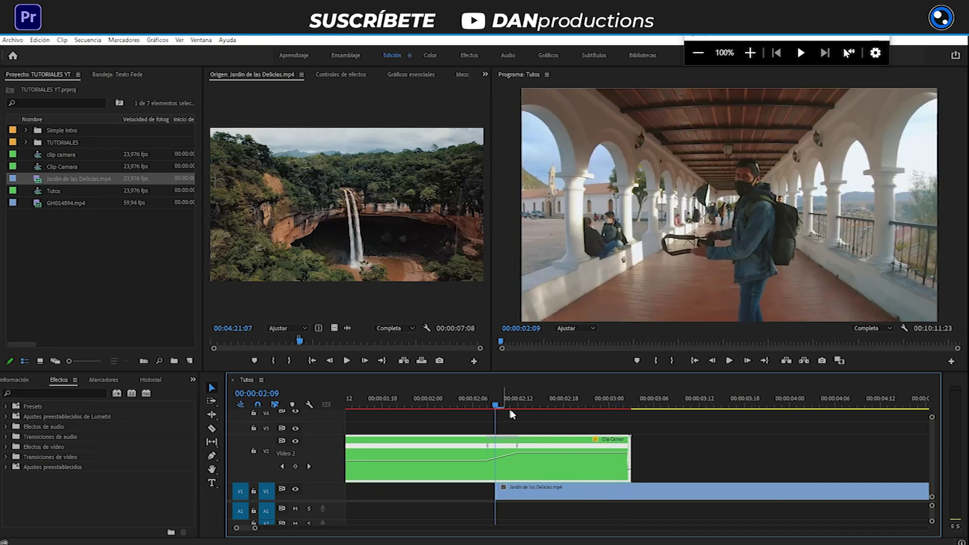
pyautogui.press('Right')
pyautogui.press('Right')
pyautogui.press('Right')
pyautogui.press('Left')
pyautogui.press('Right')
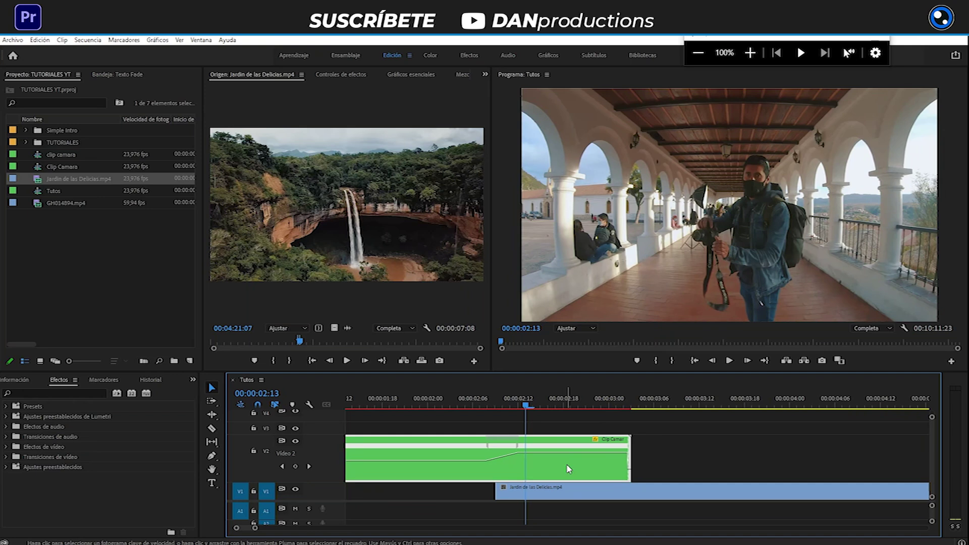
# Step: Add an ellipse opacity mask to Clip Camara and shrink it to a small circle over the waterfall
pyautogui.click(341, 74)
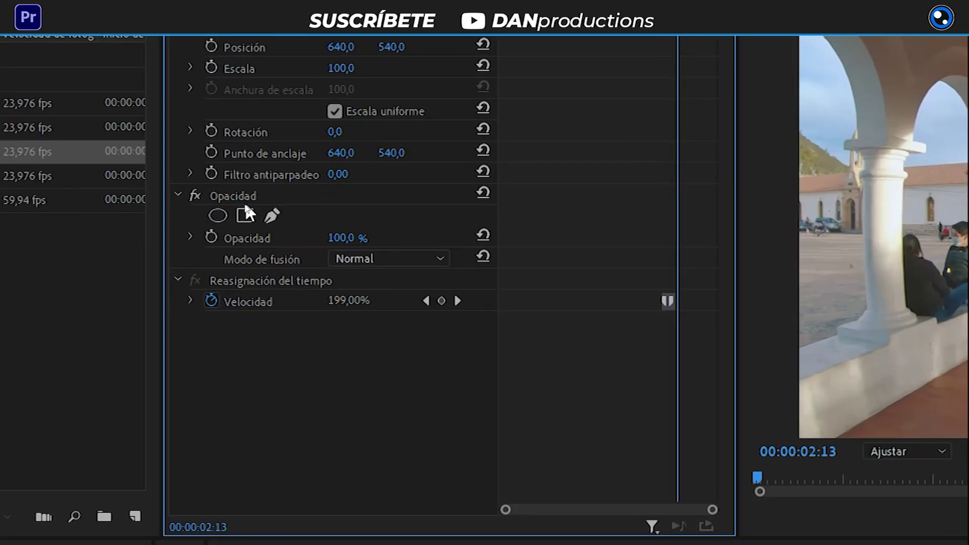
pyautogui.click(219, 215)
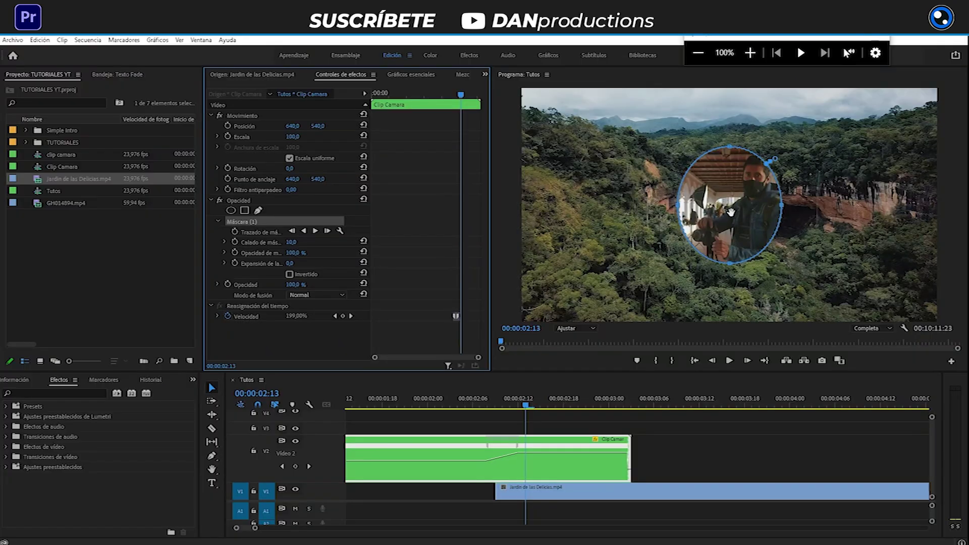
pyautogui.moveTo(730, 212); pyautogui.dragTo(697, 231)
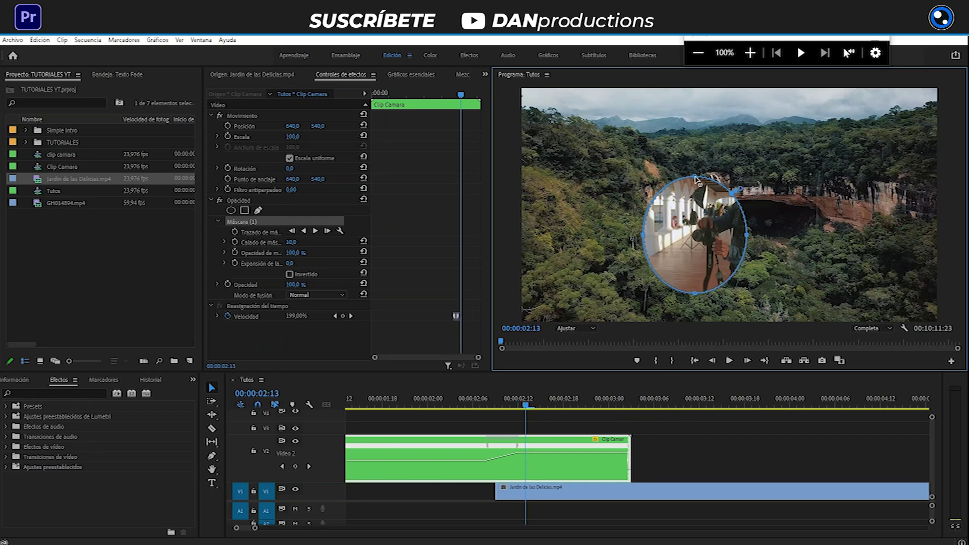
pyautogui.moveTo(696, 178)
pyautogui.keyDown('shift'); pyautogui.mouseDown()
pyautogui.moveTo(692, 251)
pyautogui.moveTo(697, 231)
pyautogui.mouseUp(); pyautogui.keyUp('shift')
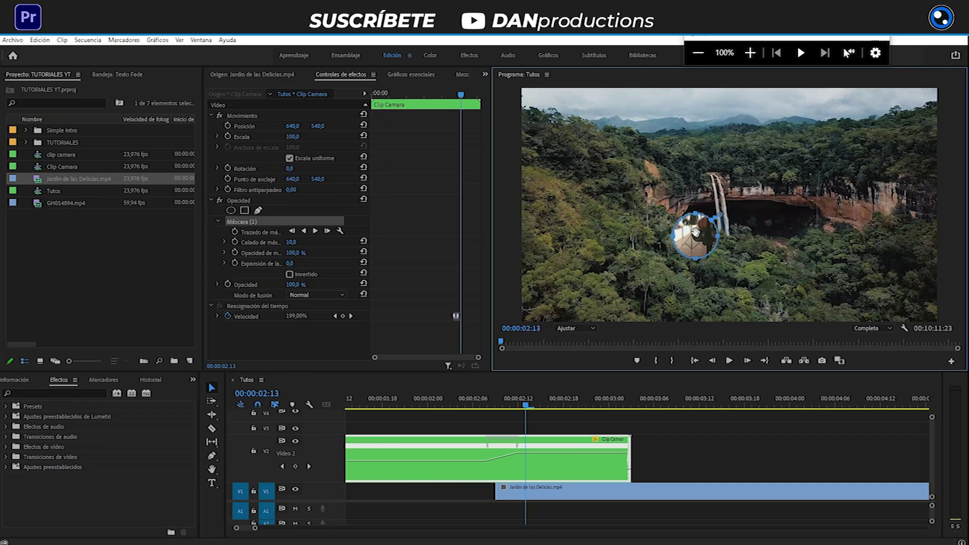
pyautogui.moveTo(695, 216); pyautogui.dragTo(698, 229)
pyautogui.moveTo(694, 243); pyautogui.dragTo(694, 233)
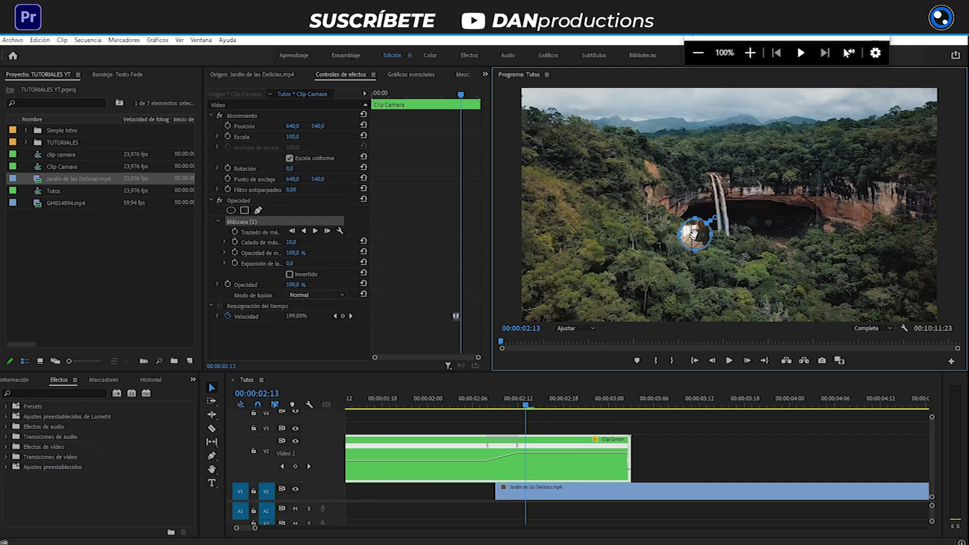
# Step: Invert the mask, zoom the Program monitor to 150%, and move the mask onto the lens
pyautogui.click(290, 276)
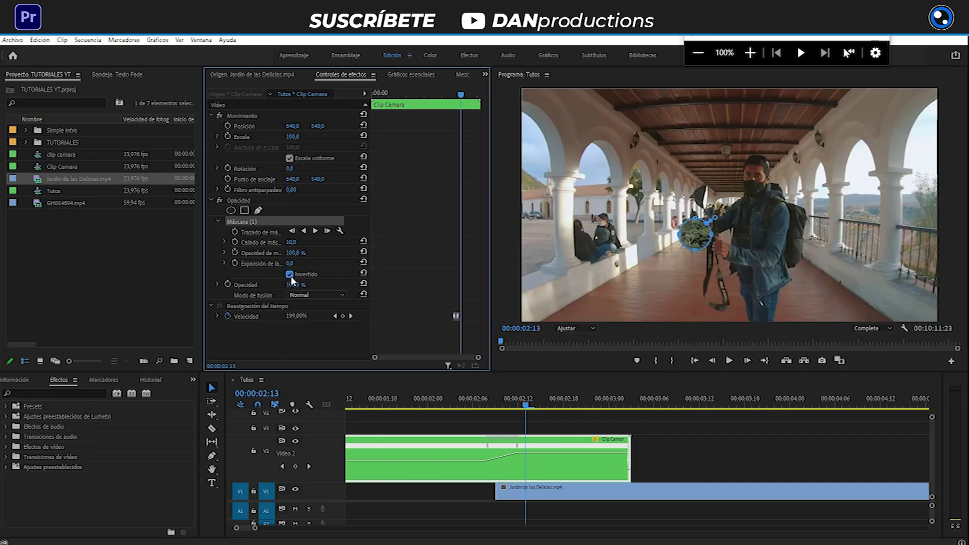
pyautogui.click(572, 328)
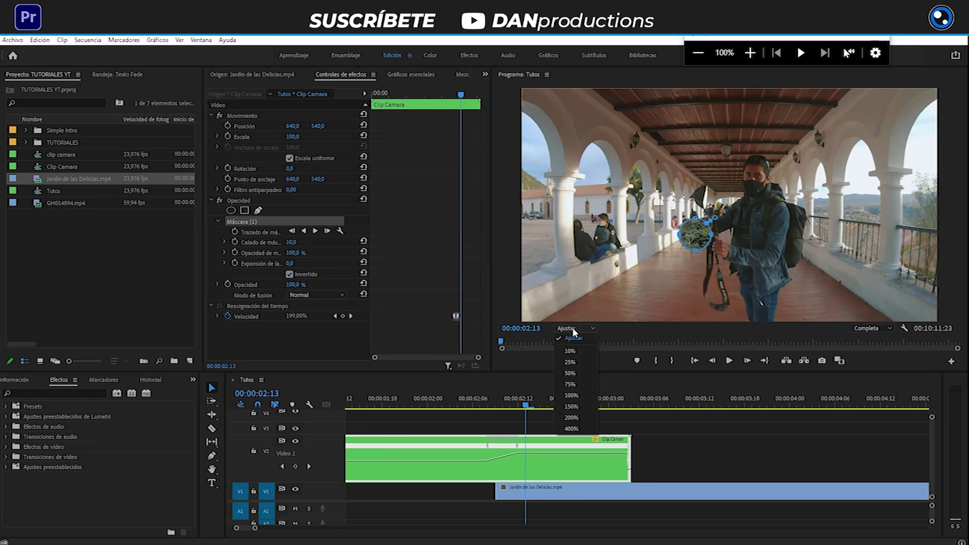
pyautogui.click(576, 408)
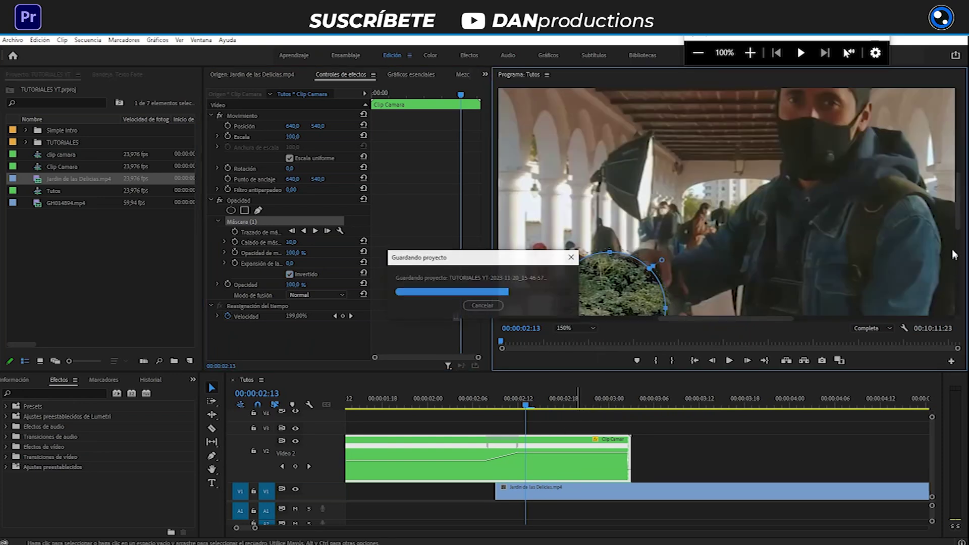
pyautogui.scroll(-3, 951, 222)
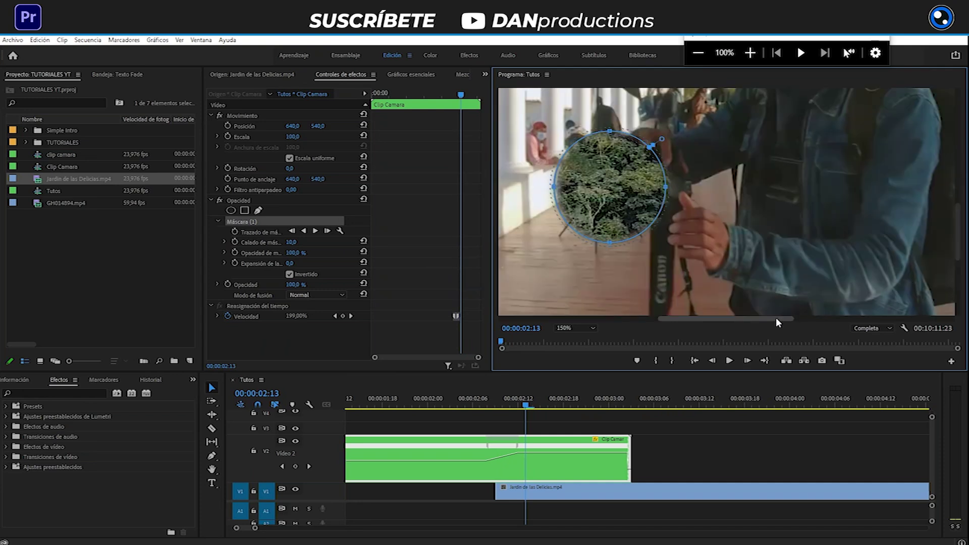
pyautogui.moveTo(776, 317); pyautogui.dragTo(747, 315)
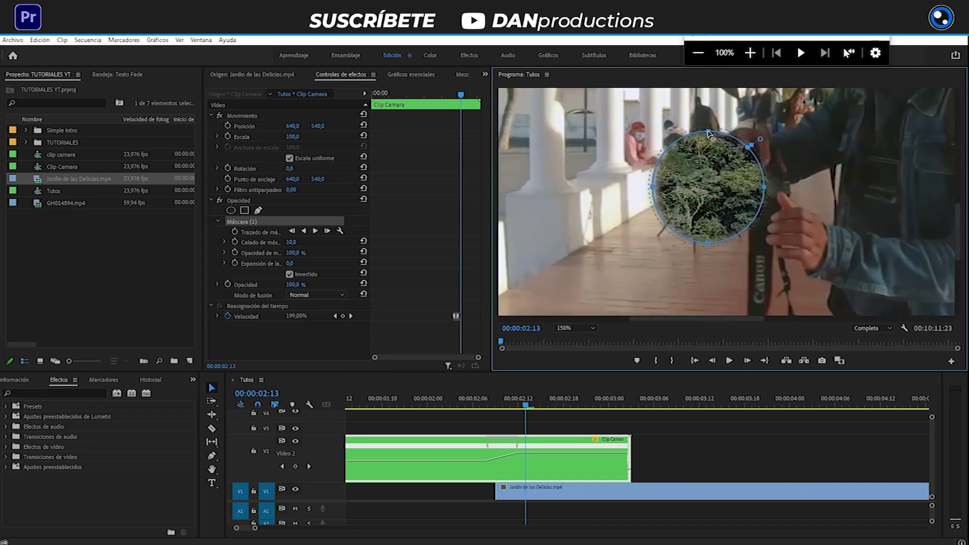
pyautogui.moveTo(709, 132); pyautogui.dragTo(704, 199)
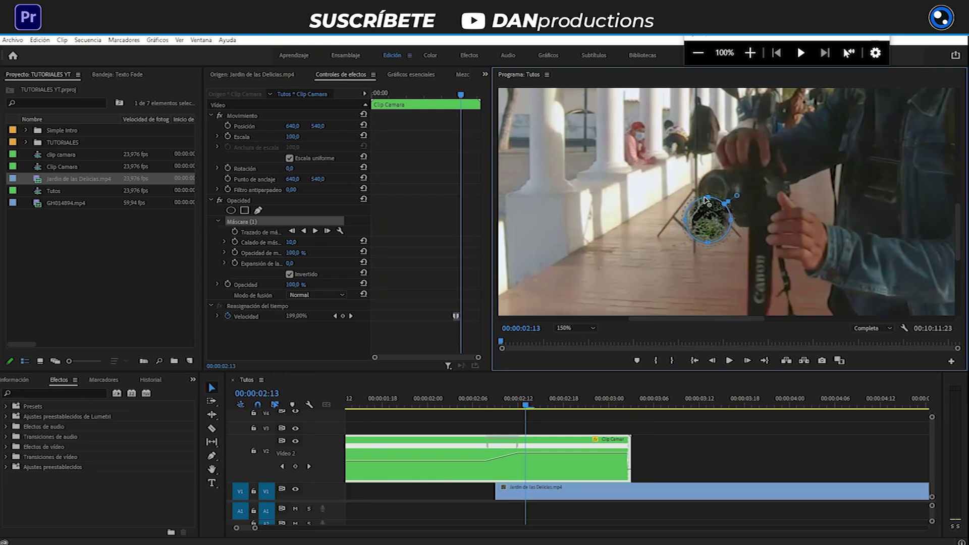
pyautogui.moveTo(708, 220); pyautogui.dragTo(714, 191)
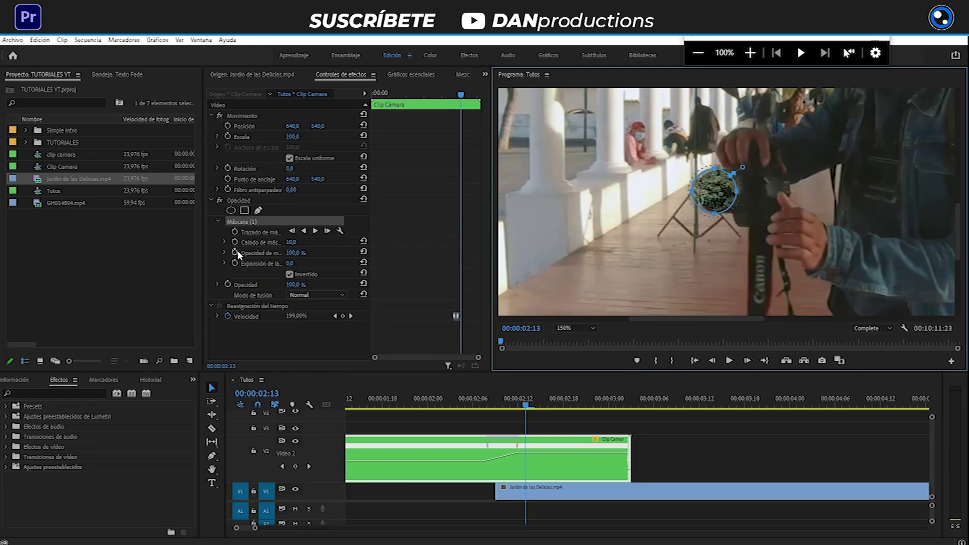
# Step: Set Mask Feather to 5,0 and narrow the mask into an oval over the lens
pyautogui.click(291, 243)
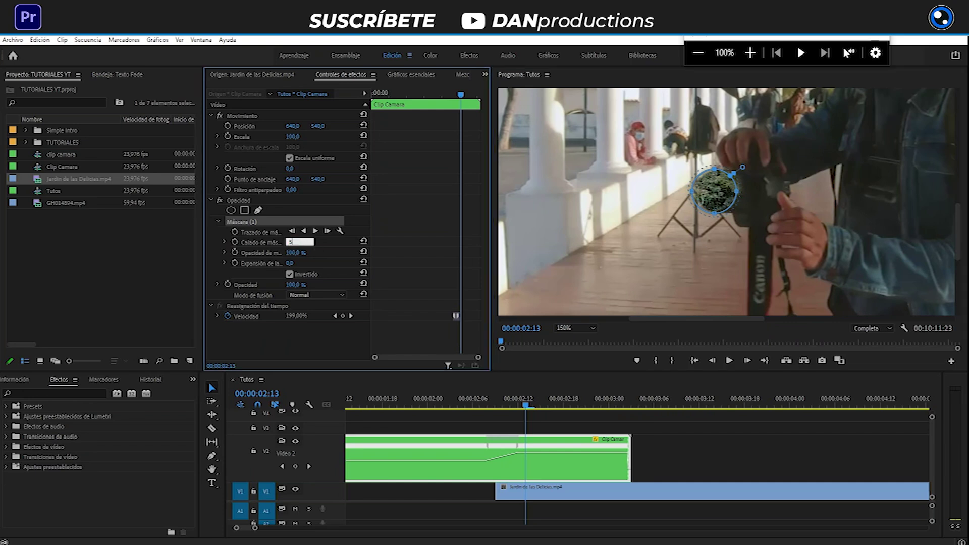
pyautogui.press('Return')
pyautogui.moveTo(715, 187); pyautogui.dragTo(719, 209)
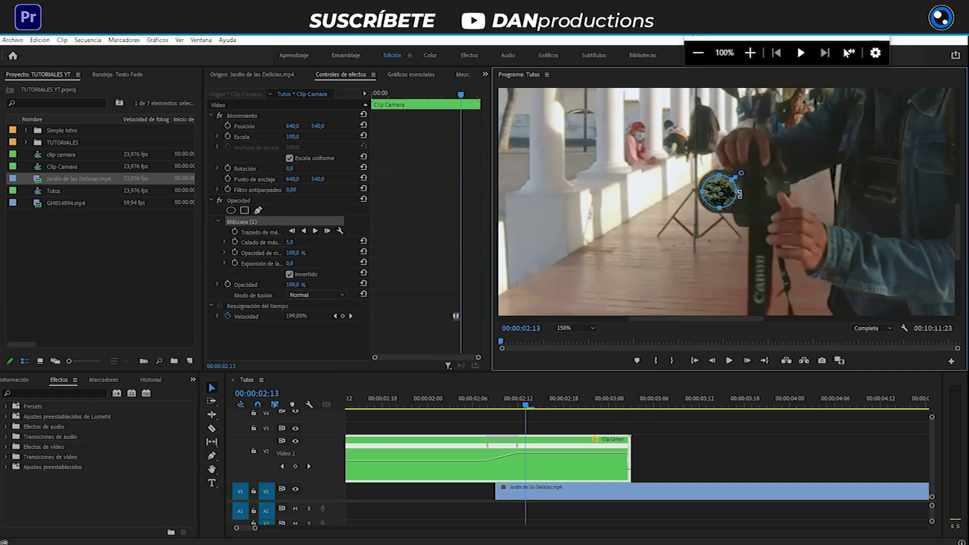
pyautogui.moveTo(737, 193); pyautogui.dragTo(726, 193)
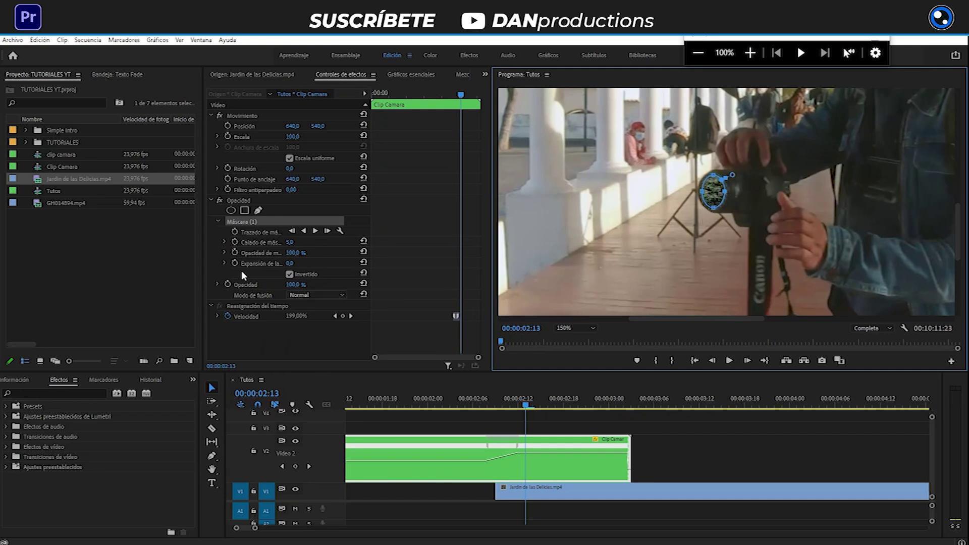
# Step: Keyframe Mask Path and Mask Feather at 00:00:02:13 and select Máscara (1)
pyautogui.click(234, 231)
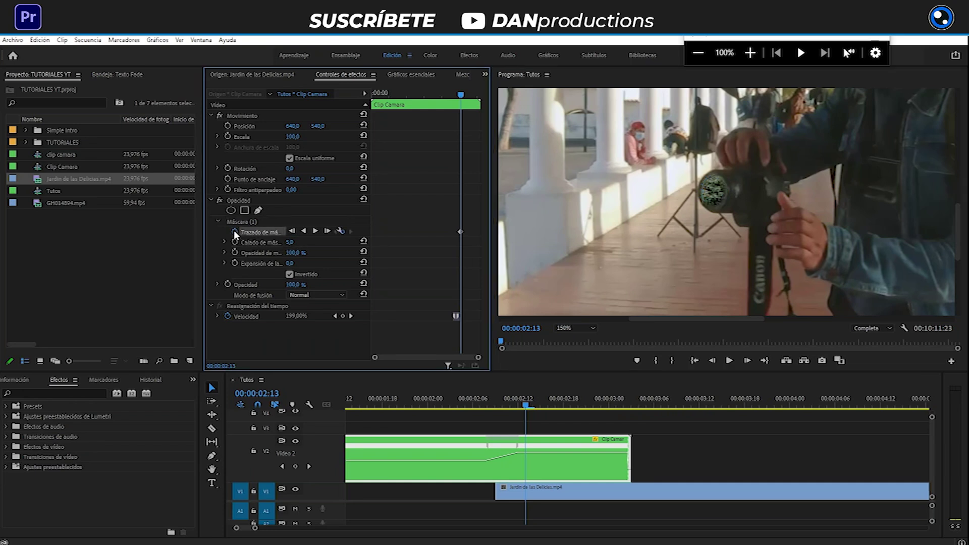
pyautogui.click(234, 242)
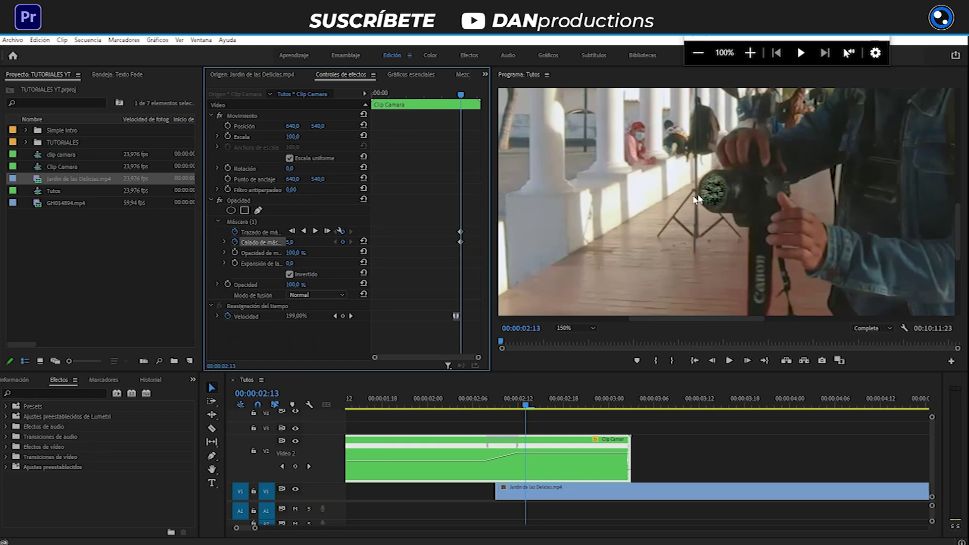
pyautogui.click(244, 220)
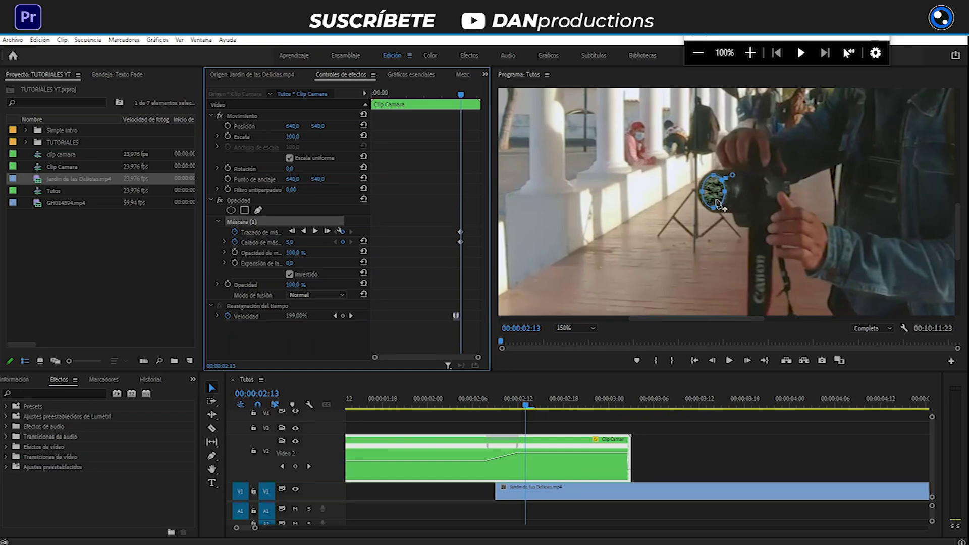
pyautogui.click(525, 408)
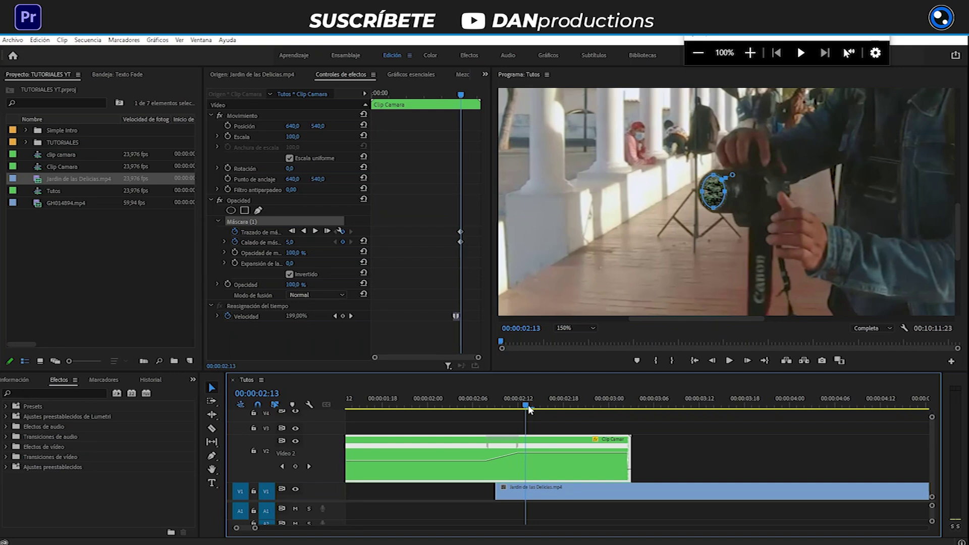
# Step: Move the mask to follow the lens at 00:00:02:14 and 00:00:02:16, widening it slightly
pyautogui.press('Right')
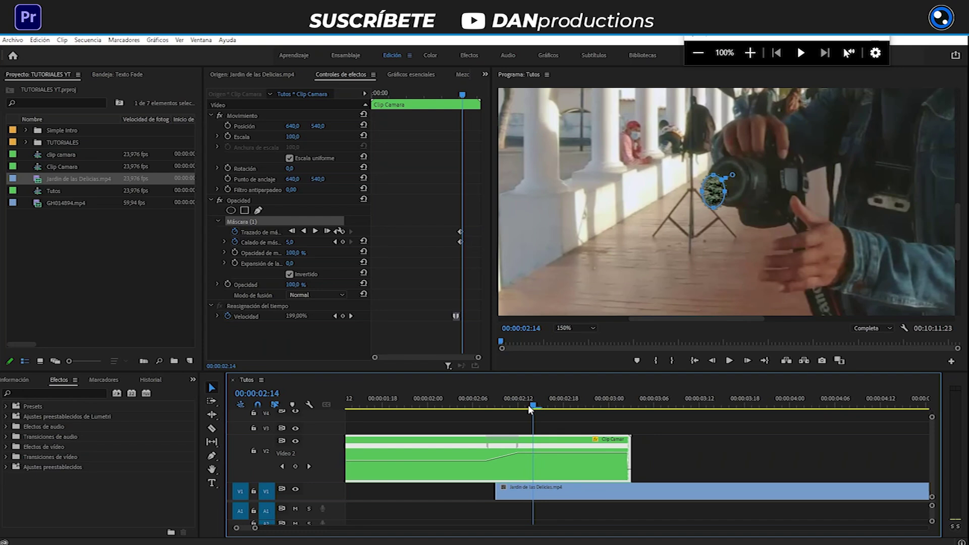
pyautogui.moveTo(713, 190)
pyautogui.mouseDown()
pyautogui.moveTo(735, 187)
pyautogui.moveTo(728, 169)
pyautogui.mouseUp()
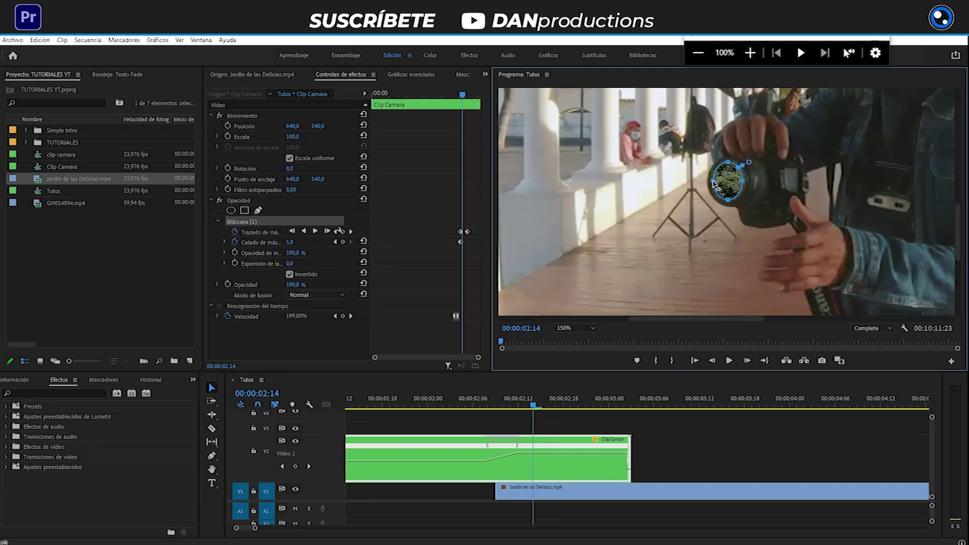
pyautogui.click(534, 407)
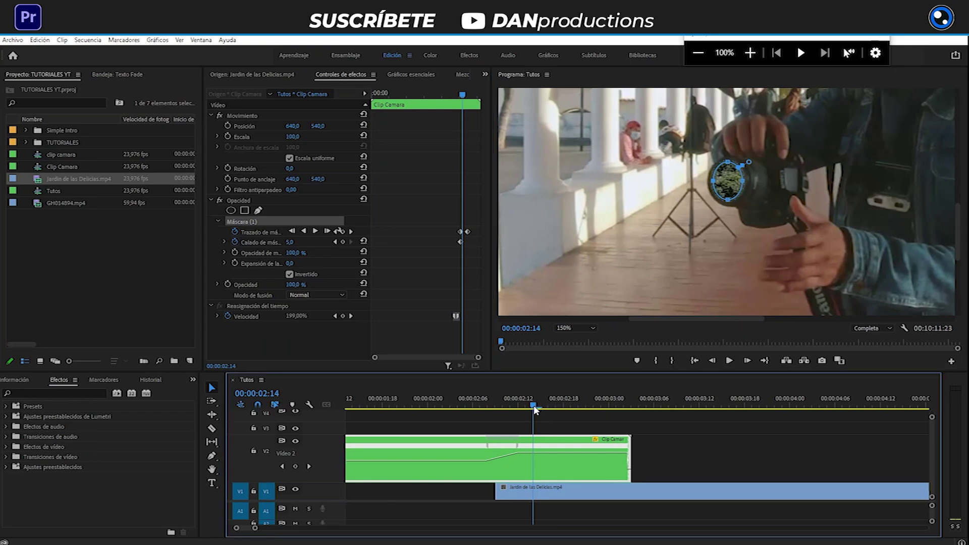
pyautogui.press('Right')
pyautogui.press('Right')
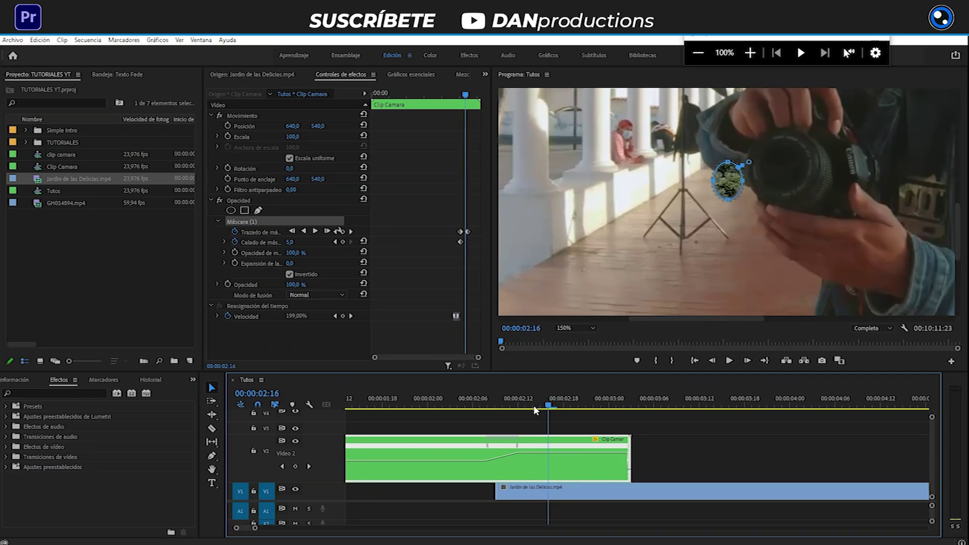
pyautogui.moveTo(728, 184)
pyautogui.mouseDown()
pyautogui.moveTo(777, 171)
pyautogui.moveTo(760, 164)
pyautogui.moveTo(780, 141)
pyautogui.mouseUp()
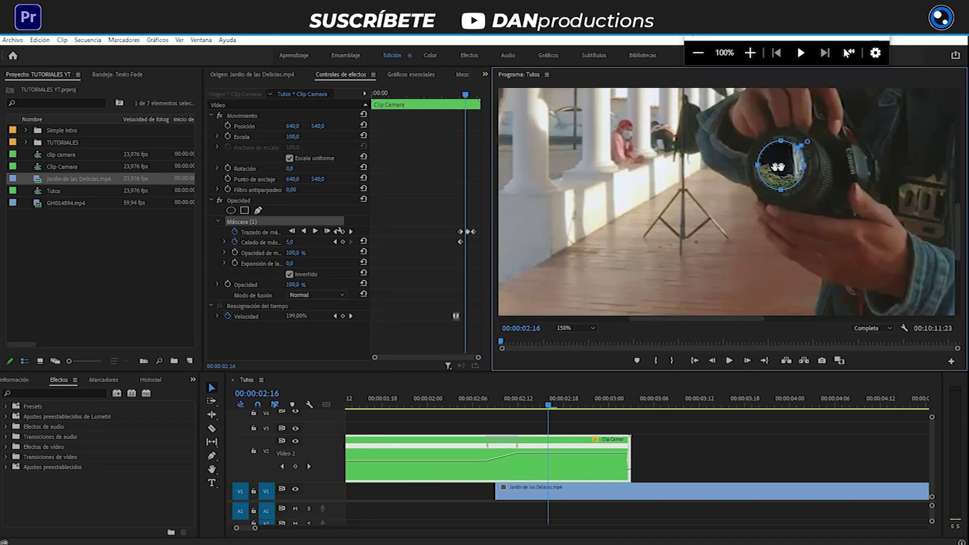
pyautogui.moveTo(807, 171); pyautogui.dragTo(809, 171)
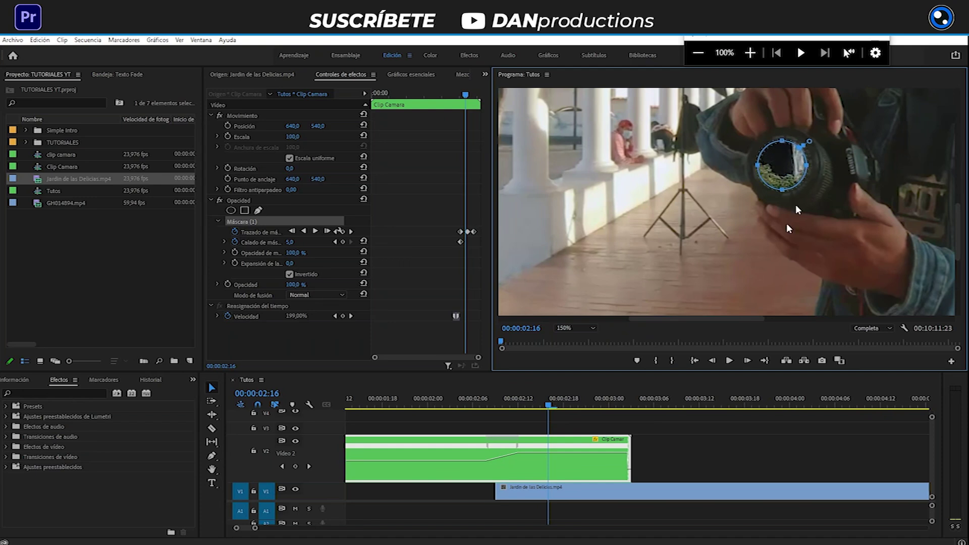
# Step: Recentre and widen the mask over the lens at 00:00:02:17
pyautogui.click(548, 407)
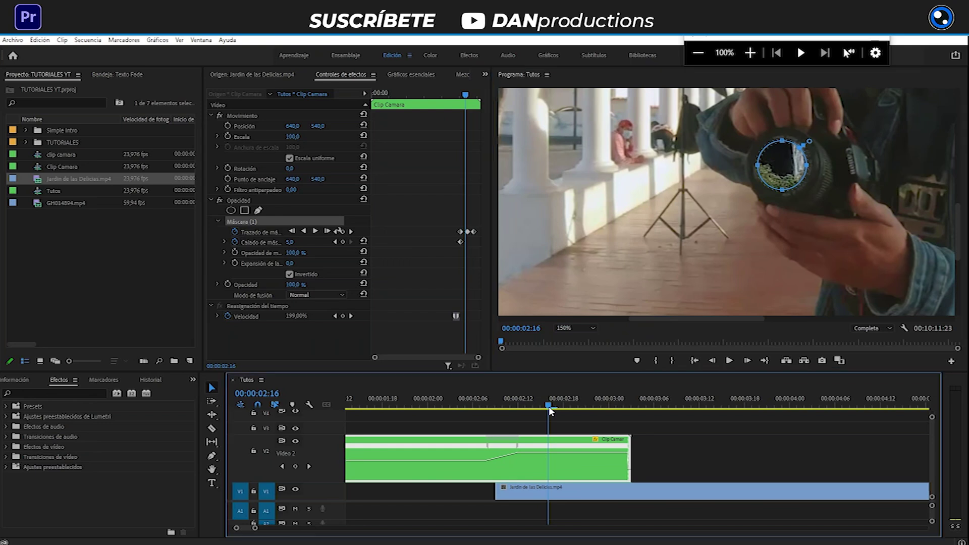
pyautogui.click(556, 406)
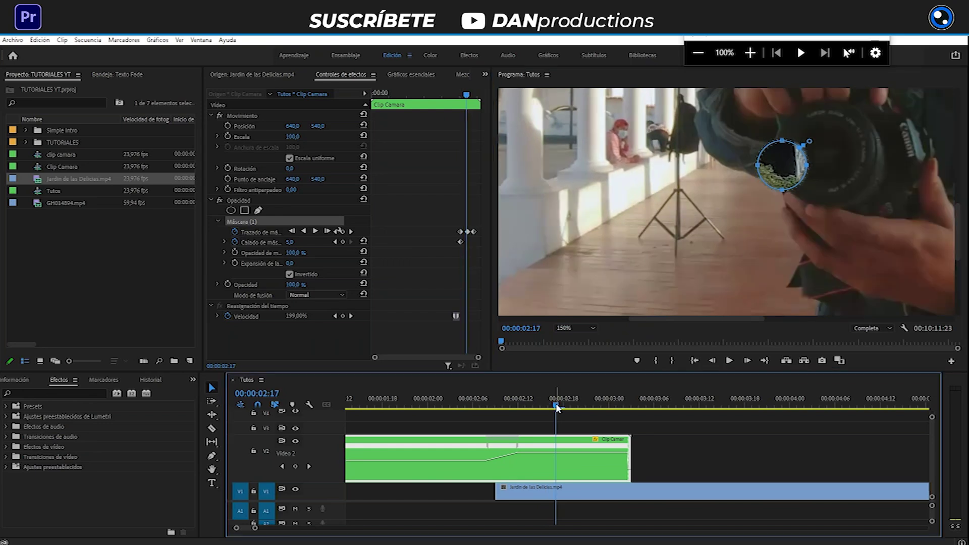
pyautogui.moveTo(785, 162); pyautogui.dragTo(831, 145)
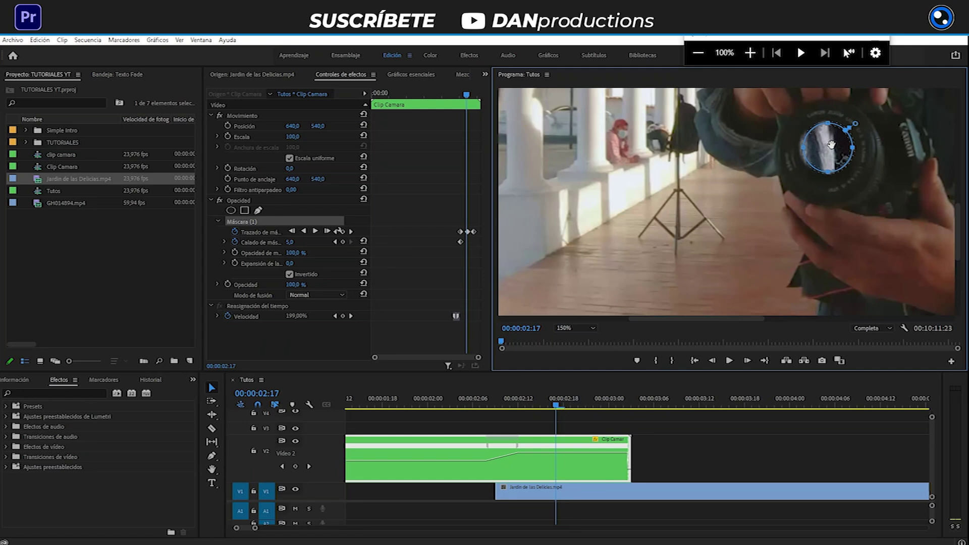
pyautogui.moveTo(828, 171); pyautogui.dragTo(820, 168)
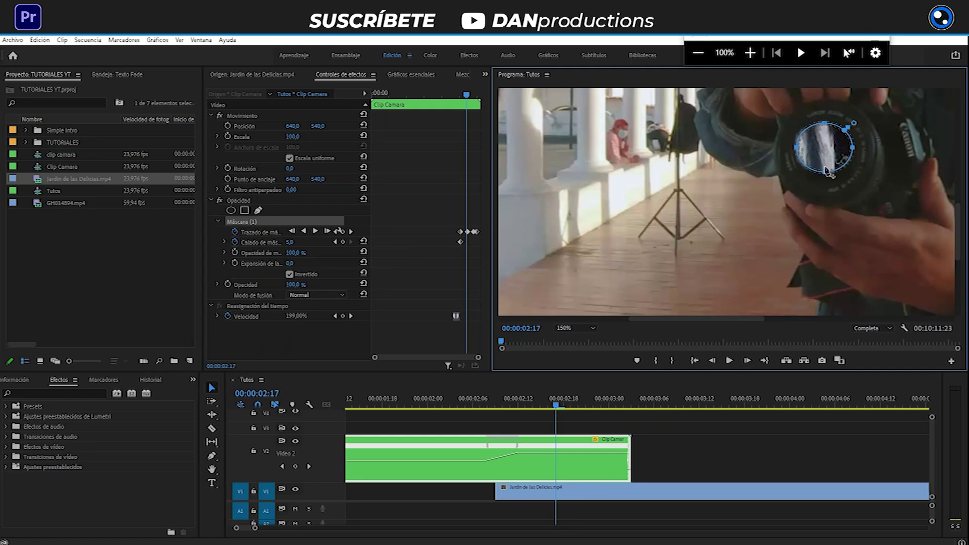
# Step: Enlarge the mask to fit the lens at 00:00:02:18, reset monitor zoom to 100%, and advance a frame
pyautogui.click(562, 405)
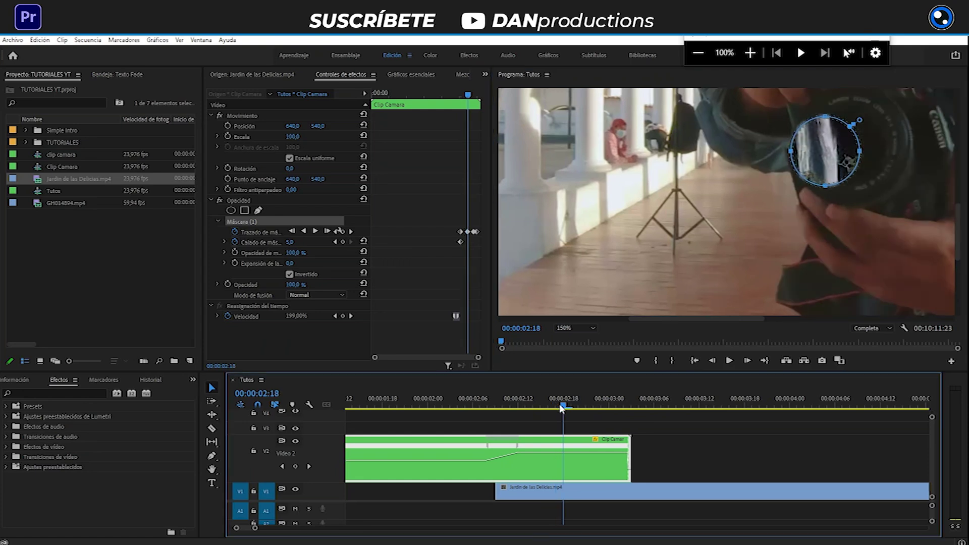
pyautogui.scroll(5, 953, 260)
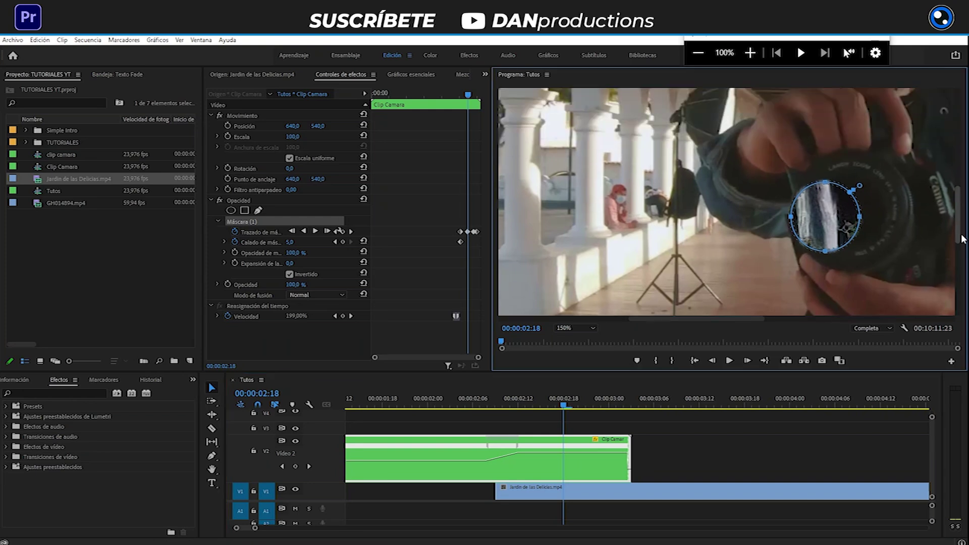
pyautogui.moveTo(643, 316); pyautogui.dragTo(686, 317)
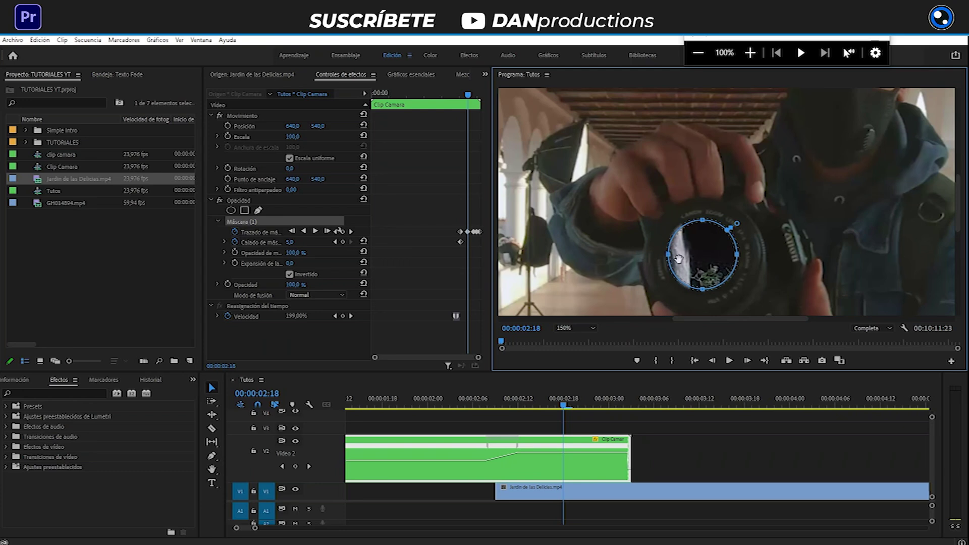
pyautogui.moveTo(668, 254); pyautogui.dragTo(663, 254)
pyautogui.moveTo(694, 289); pyautogui.dragTo(703, 298)
pyautogui.click(582, 327)
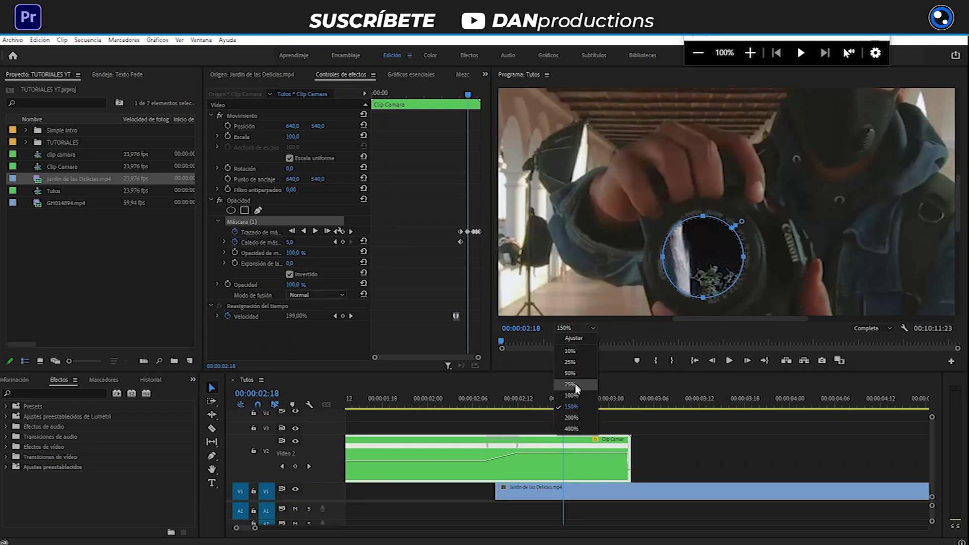
pyautogui.click(571, 395)
pyautogui.click(563, 408)
pyautogui.press('Right')
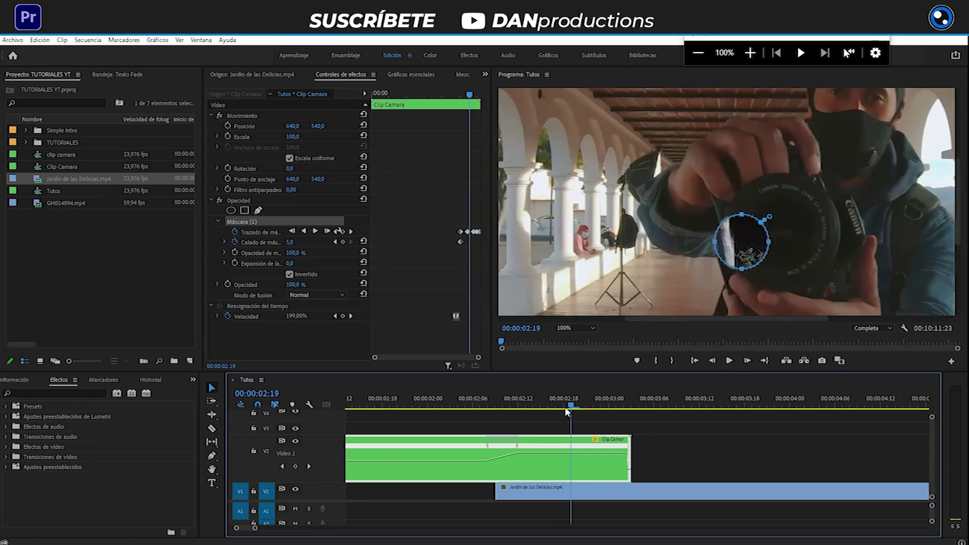
# Step: At 02:19, fit the mask oval over the lens and set Calado de máscara to 10
pyautogui.moveTo(743, 249)
pyautogui.mouseDown()
pyautogui.moveTo(783, 235)
pyautogui.moveTo(744, 227)
pyautogui.moveTo(776, 191)
pyautogui.mouseUp()
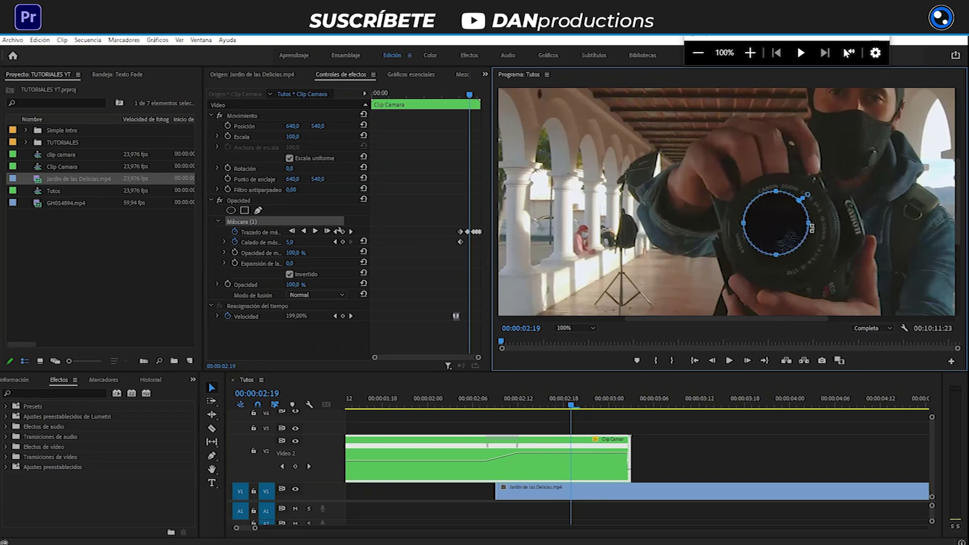
pyautogui.moveTo(810, 223); pyautogui.dragTo(818, 223)
pyautogui.moveTo(781, 255); pyautogui.dragTo(780, 271)
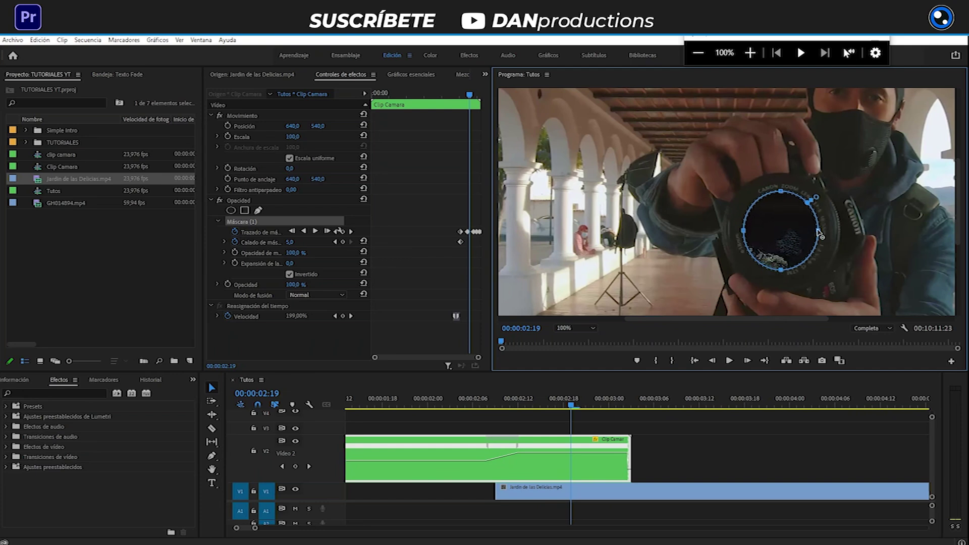
pyautogui.moveTo(818, 231); pyautogui.dragTo(820, 230)
pyautogui.moveTo(742, 230); pyautogui.dragTo(741, 230)
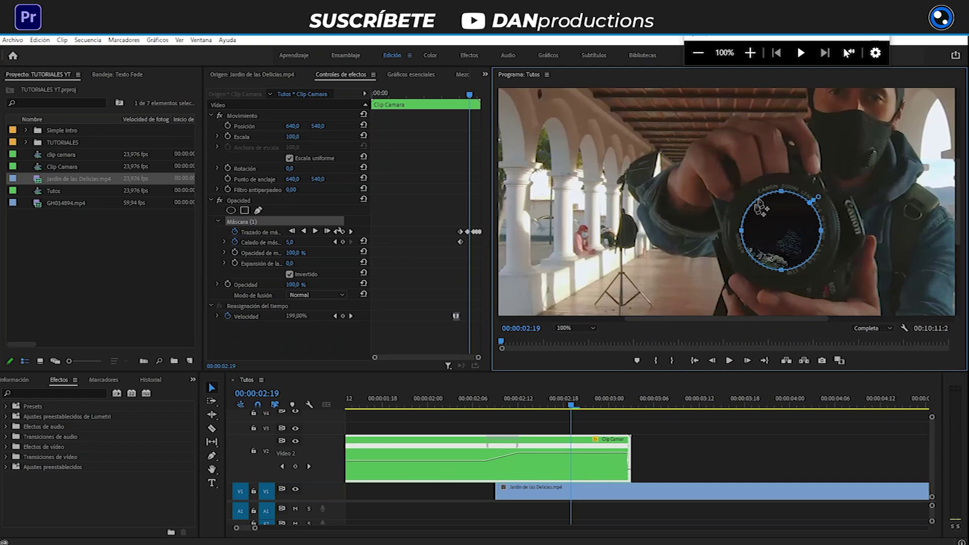
pyautogui.click(289, 243)
pyautogui.write('10')
pyautogui.press('Return')
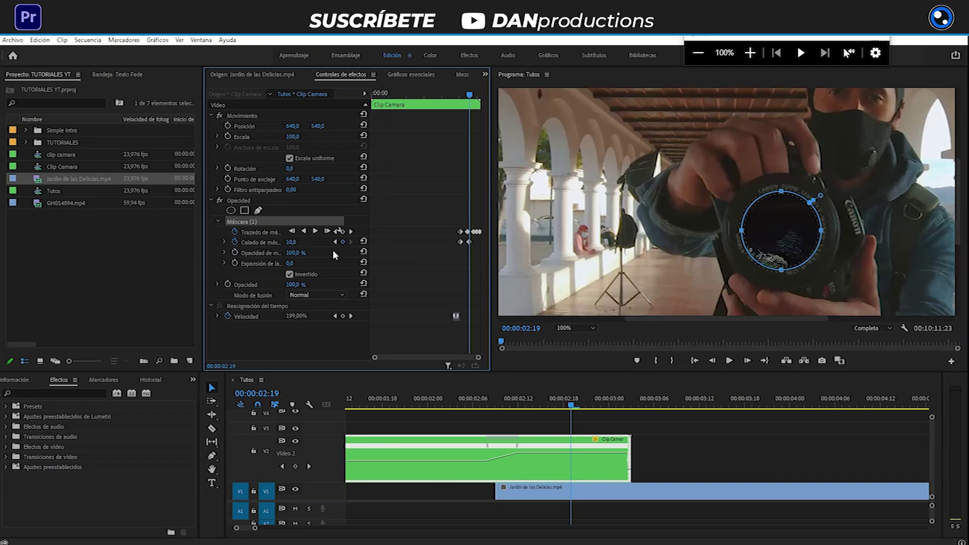
# Step: At 02:20, move the mask up and right to follow the lens
pyautogui.click(578, 405)
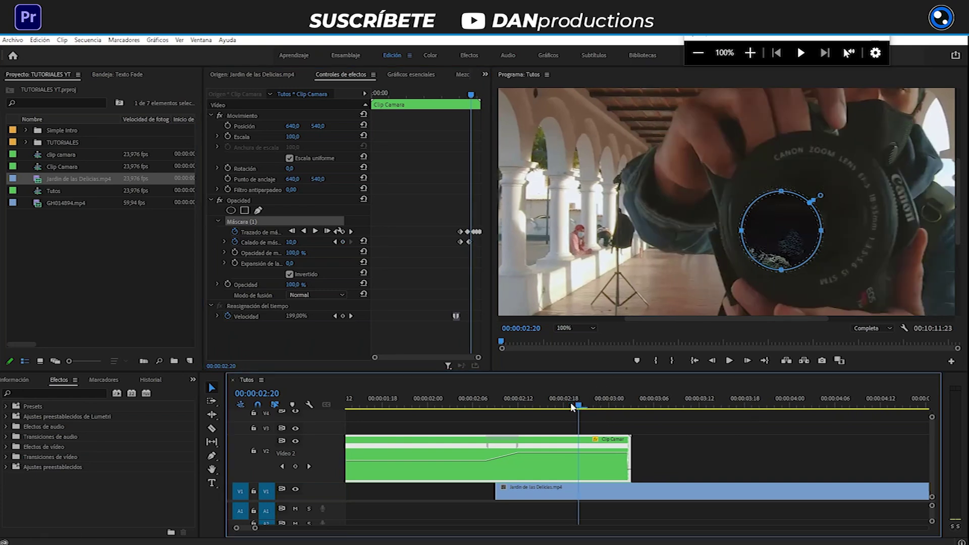
pyautogui.moveTo(780, 232)
pyautogui.mouseDown()
pyautogui.moveTo(818, 209)
pyautogui.moveTo(751, 209)
pyautogui.mouseUp()
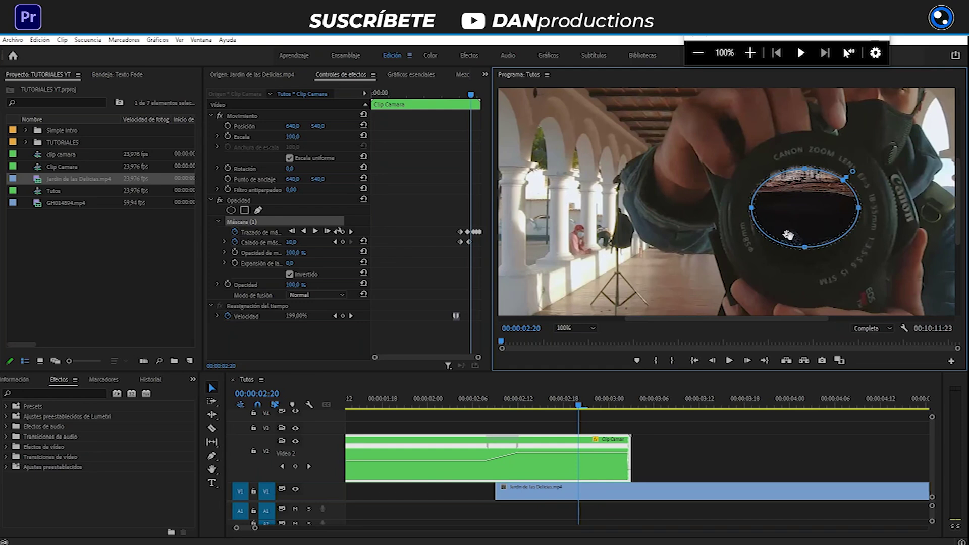
pyautogui.press('Right')
pyautogui.click(567, 329)
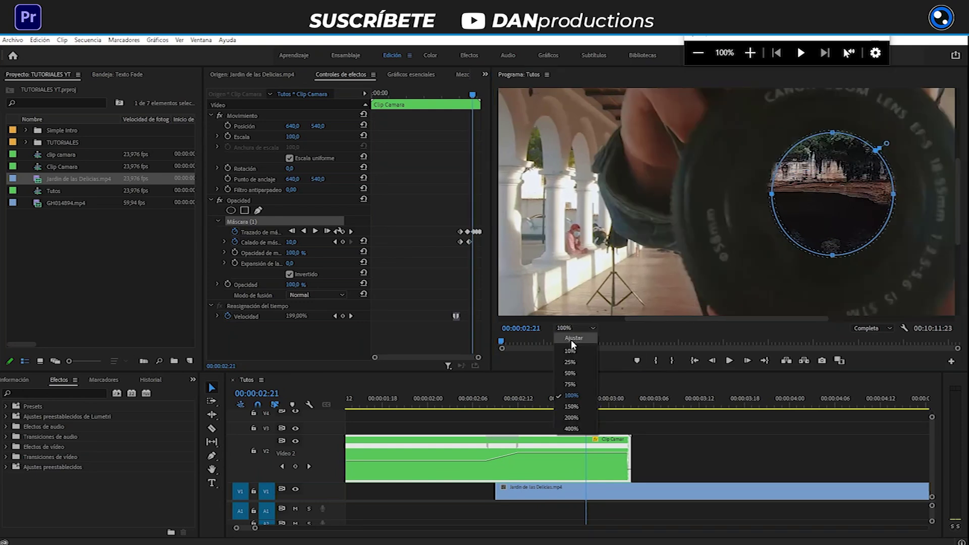
# Step: Fit the monitor, enlarge the mask over the lens at 02:21, and set its feather to 20
pyautogui.click(571, 340)
pyautogui.moveTo(764, 208)
pyautogui.mouseDown()
pyautogui.moveTo(730, 203)
pyautogui.moveTo(762, 159)
pyautogui.mouseUp()
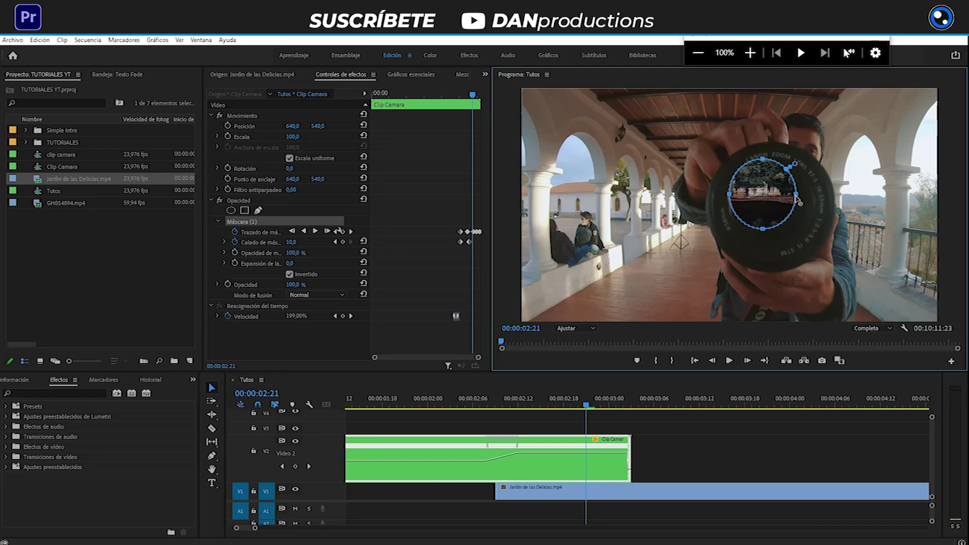
pyautogui.moveTo(797, 196); pyautogui.dragTo(813, 202)
pyautogui.moveTo(770, 230); pyautogui.dragTo(770, 251)
pyautogui.moveTo(814, 205); pyautogui.dragTo(818, 204)
pyautogui.moveTo(730, 207); pyautogui.dragTo(726, 207)
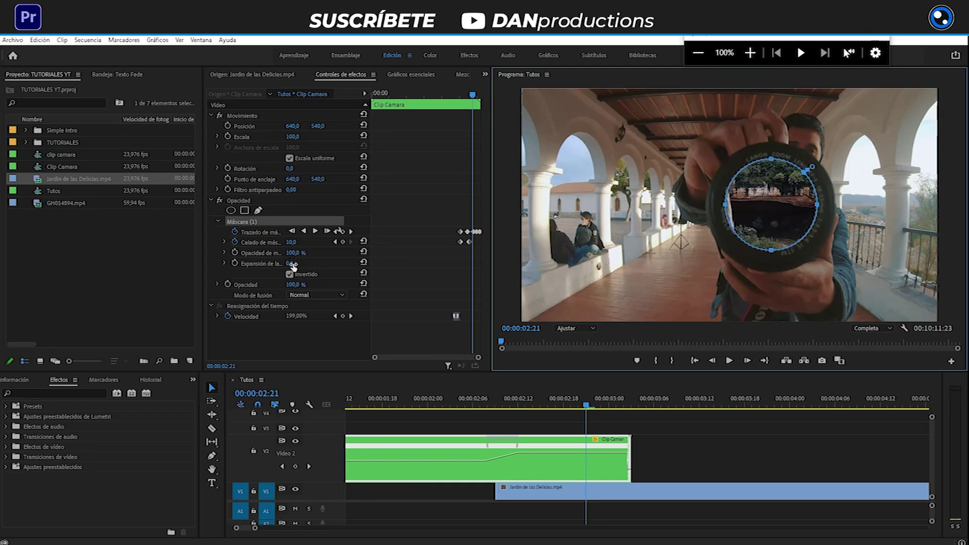
pyautogui.click(293, 242)
pyautogui.write('20')
pyautogui.press('Return')
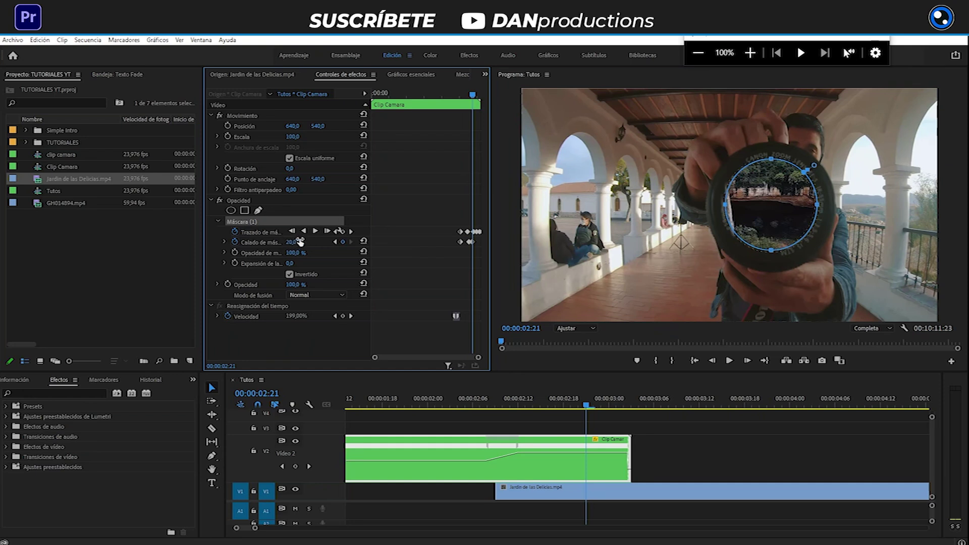
# Step: At 02:22, enlarge the mask further to reveal the waterfall
pyautogui.click(590, 404)
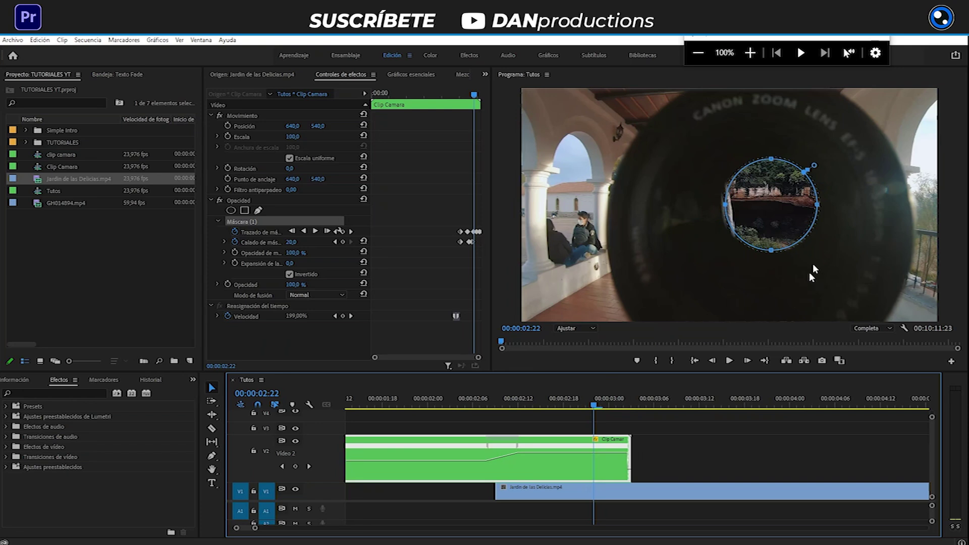
pyautogui.moveTo(734, 203)
pyautogui.mouseDown()
pyautogui.moveTo(761, 162)
pyautogui.moveTo(759, 109)
pyautogui.mouseUp()
pyautogui.click(593, 408)
pyautogui.press('Right')
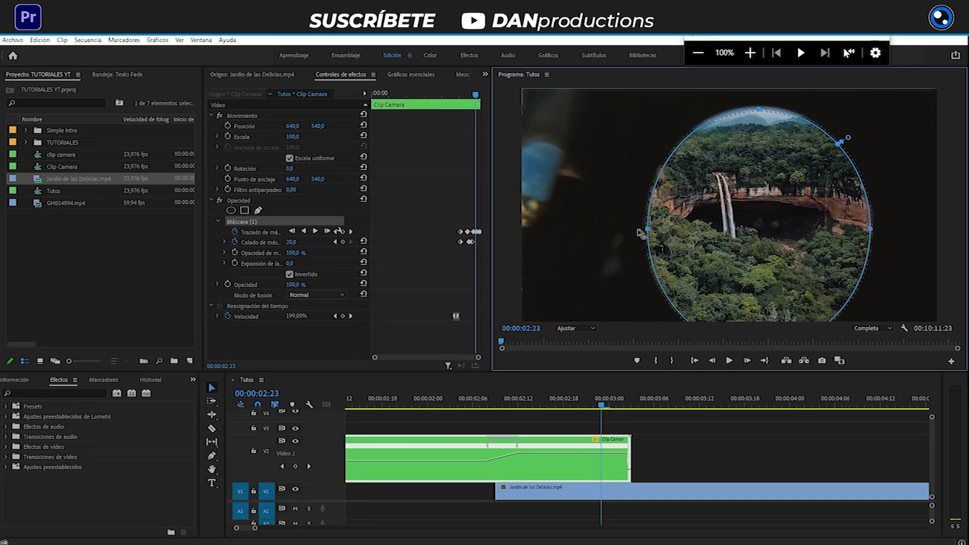
# Step: At 02:23, widen the mask left and right and extend it past the frame top
pyautogui.moveTo(647, 231); pyautogui.dragTo(498, 230)
pyautogui.moveTo(680, 112); pyautogui.dragTo(687, 53)
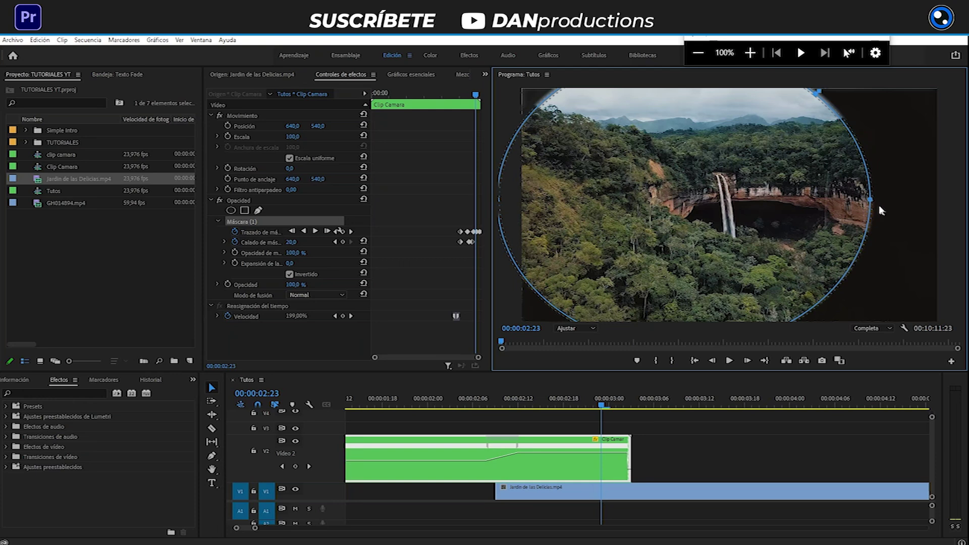
pyautogui.moveTo(870, 199); pyautogui.dragTo(958, 199)
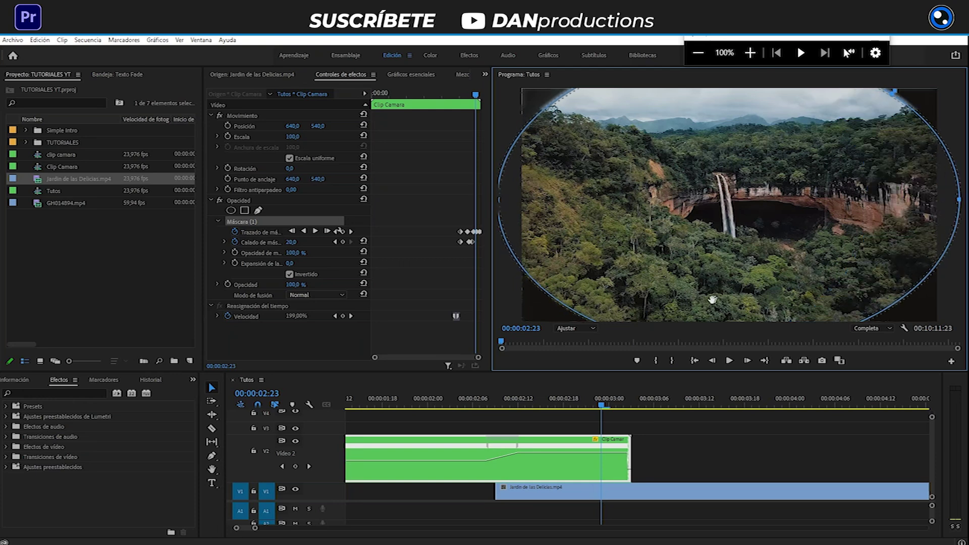
pyautogui.click(600, 407)
pyautogui.press('Right')
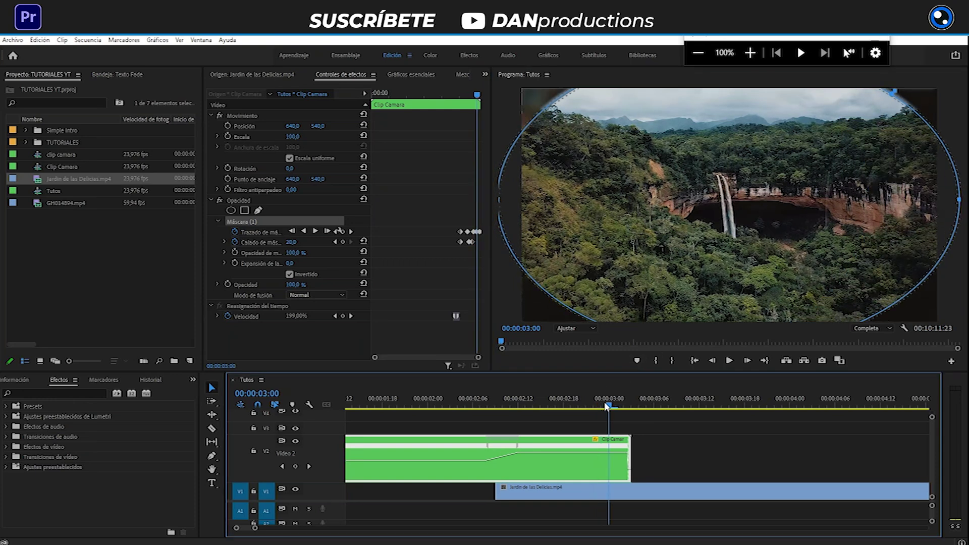
# Step: At 03:00, zoom the monitor to 25% and drag all four mask edges beyond the frame
pyautogui.click(580, 328)
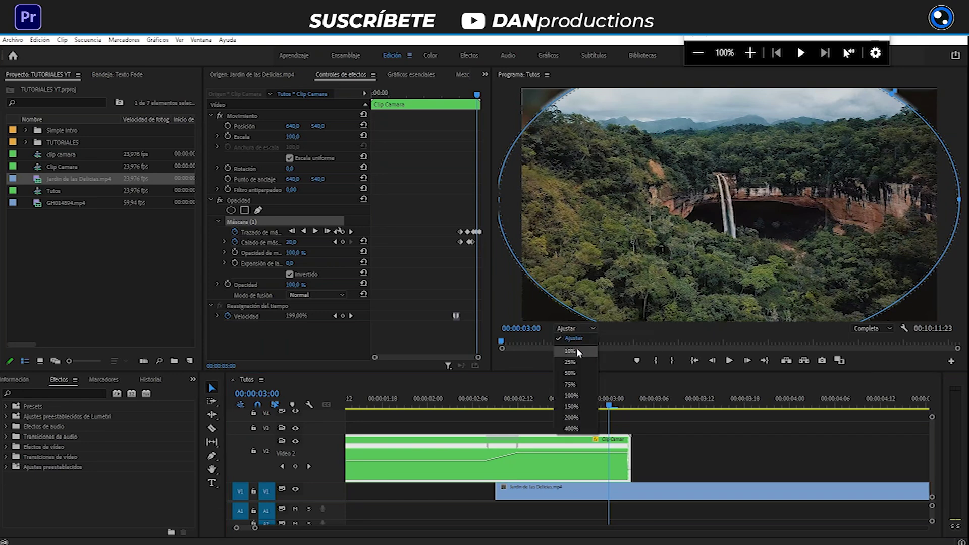
pyautogui.click(574, 361)
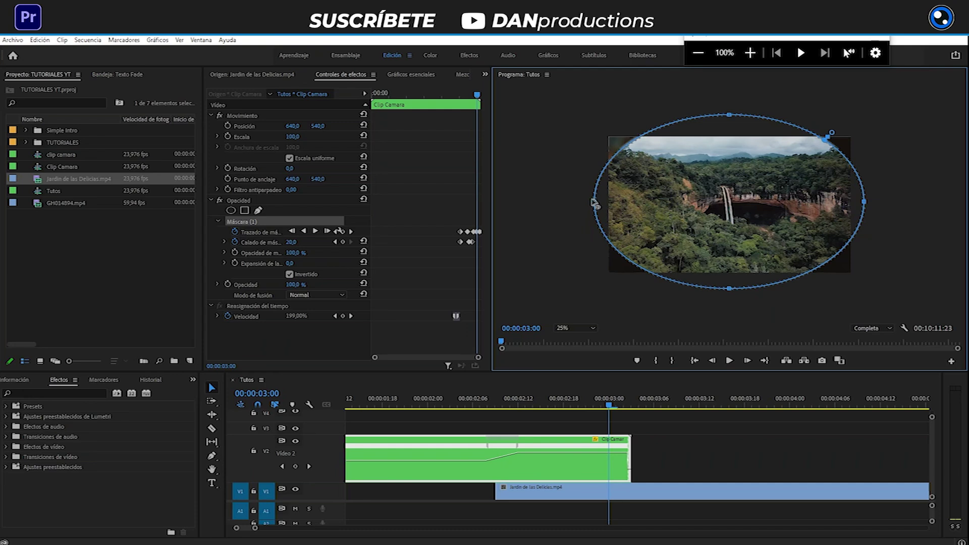
pyautogui.moveTo(595, 202); pyautogui.dragTo(536, 202)
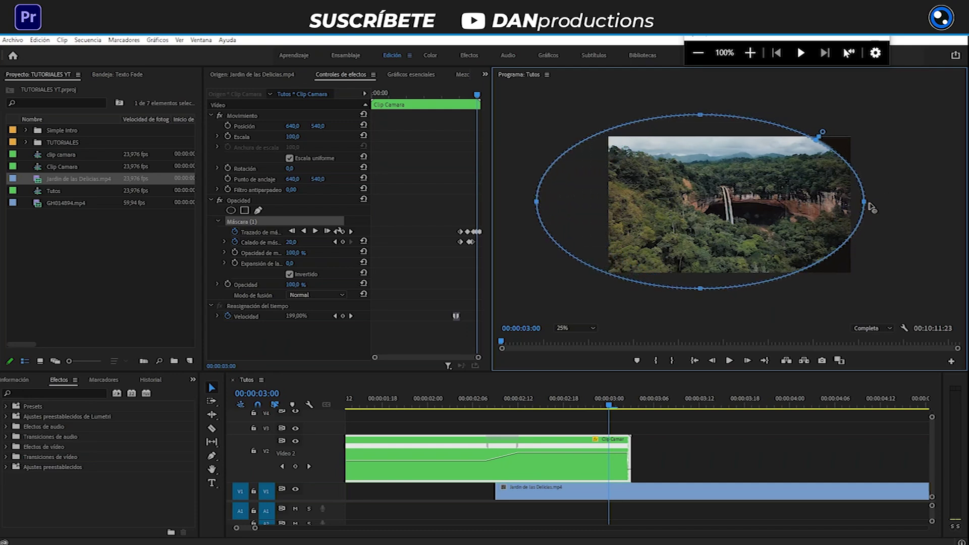
pyautogui.moveTo(865, 203); pyautogui.dragTo(933, 203)
pyautogui.moveTo(735, 114); pyautogui.dragTo(735, 99)
pyautogui.moveTo(736, 289); pyautogui.dragTo(735, 310)
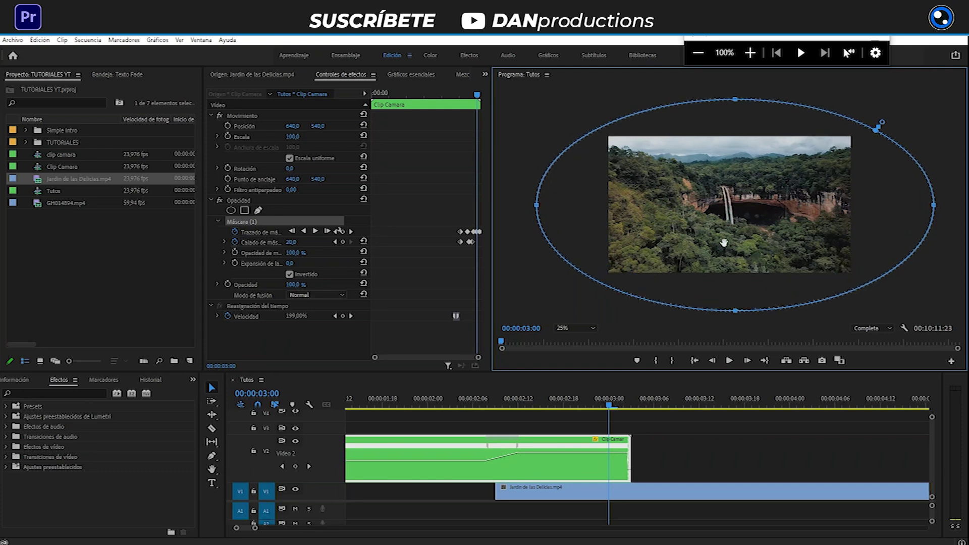
# Step: Return the monitor to Ajustar and move the playhead back before the transition
pyautogui.click(616, 405)
pyautogui.click(575, 328)
pyautogui.click(577, 335)
pyautogui.click(488, 405)
# Step: Play the transition twice to preview the lens reveal
pyautogui.press('space')
pyautogui.click(476, 405)
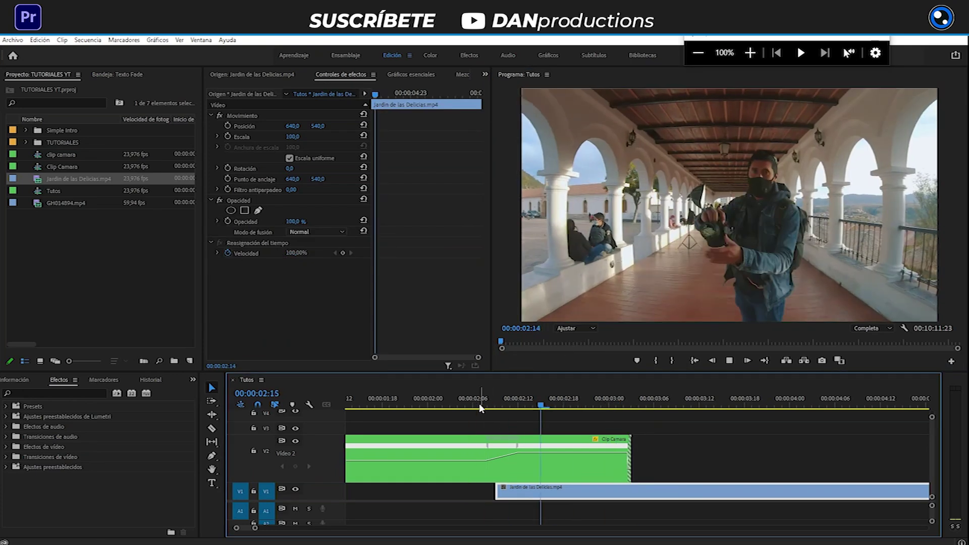
pyautogui.click(479, 403)
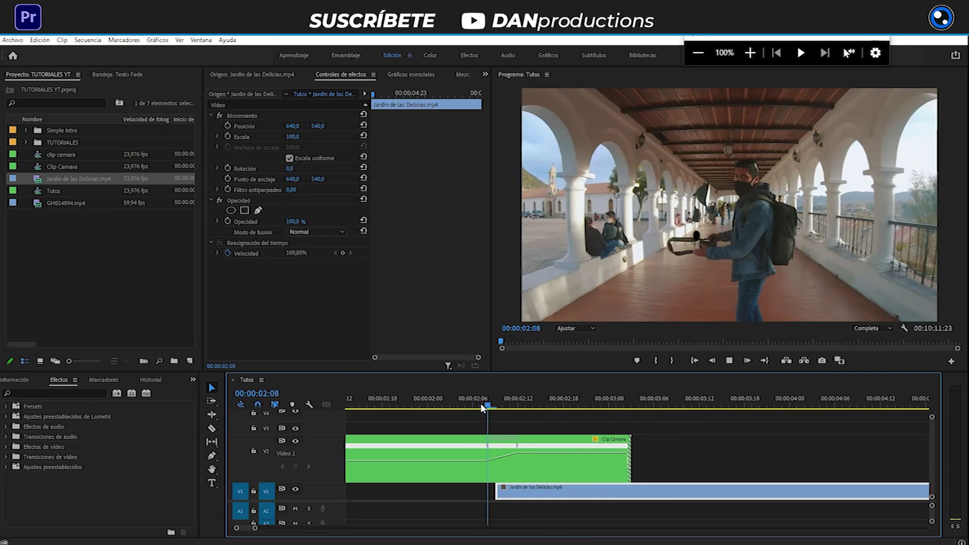
pyautogui.press('space')
# Step: Park the playhead at 02:14, select Clip Camara, and switch to the Razor tool
pyautogui.moveTo(523, 406); pyautogui.dragTo(510, 404)
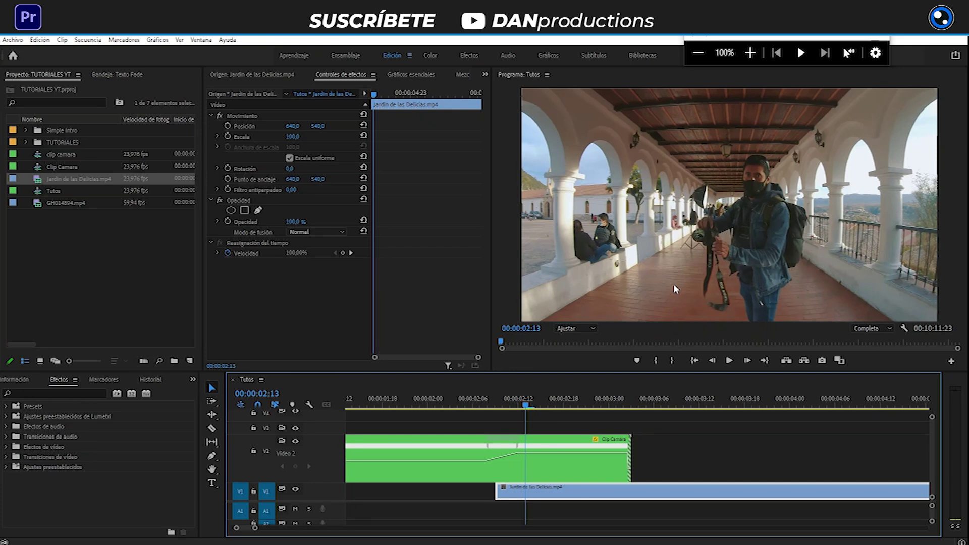
pyautogui.press('Right')
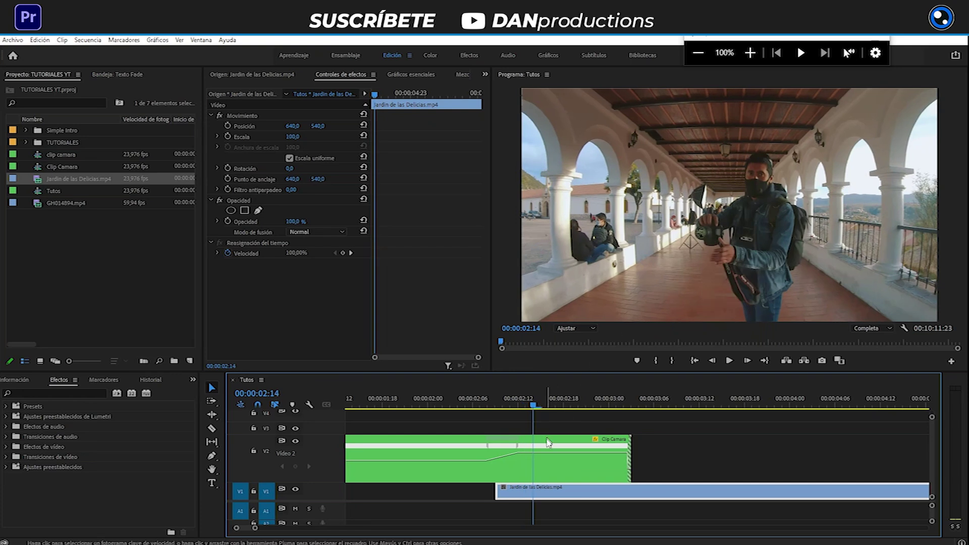
pyautogui.click(551, 441)
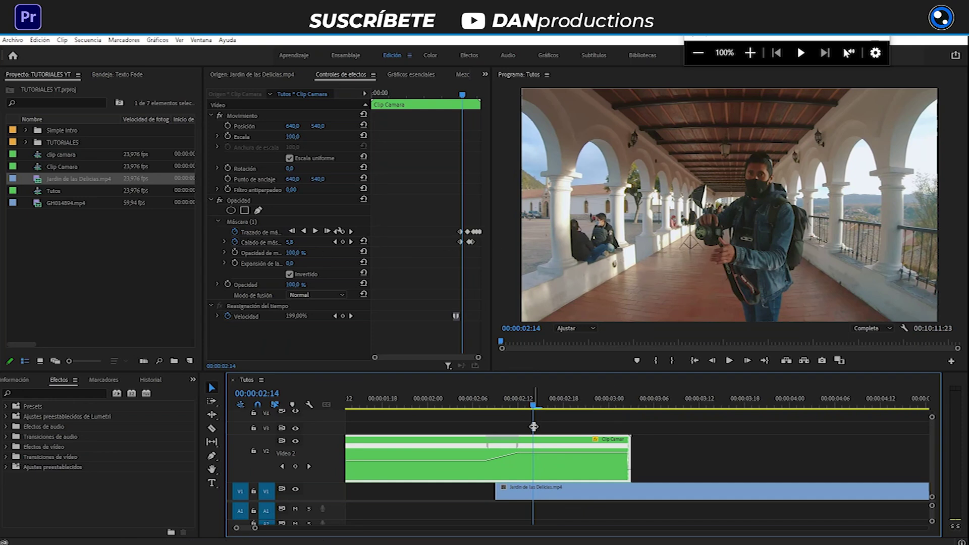
pyautogui.press('c')
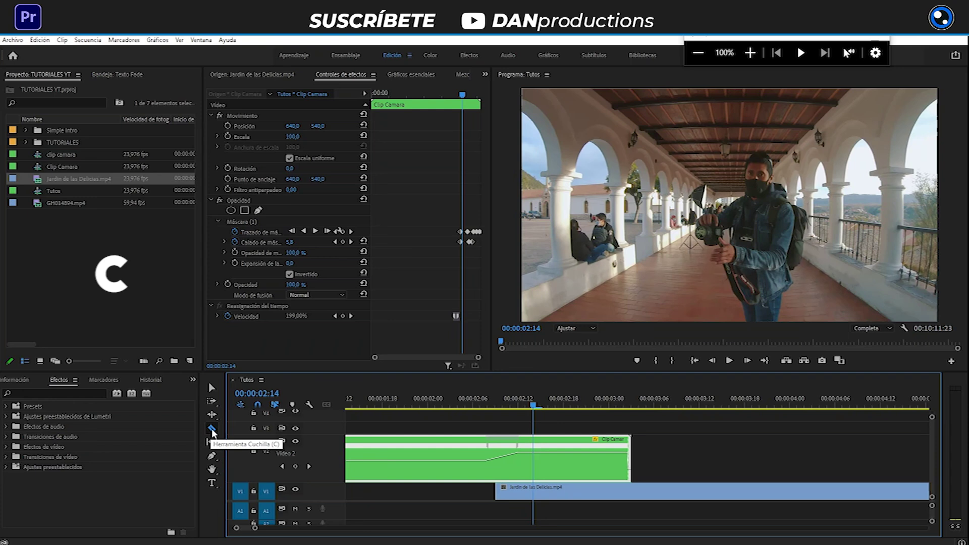
# Step: Cut Clip Camara at 02:14, delete Máscara (1) from the first part, and play it back
pyautogui.click(533, 447)
pyautogui.press('v')
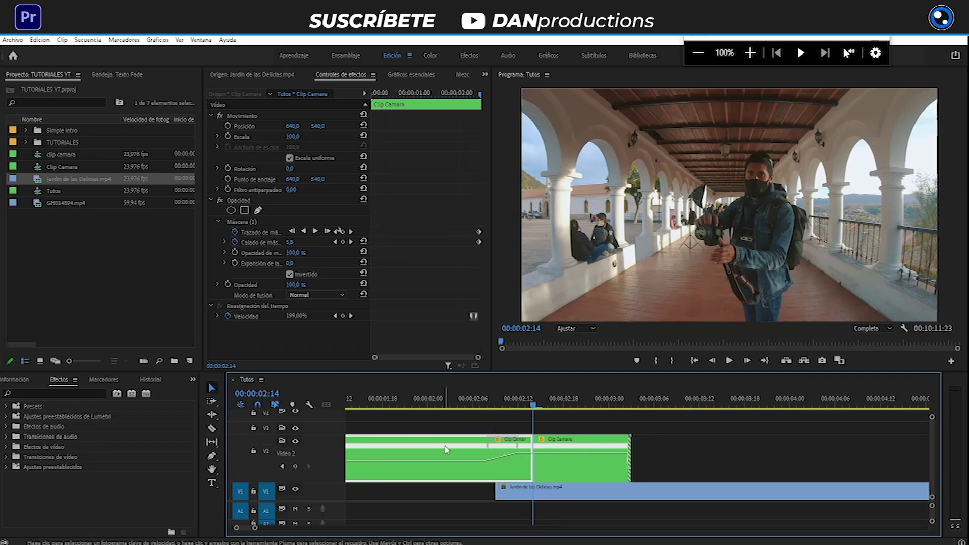
pyautogui.click(451, 405)
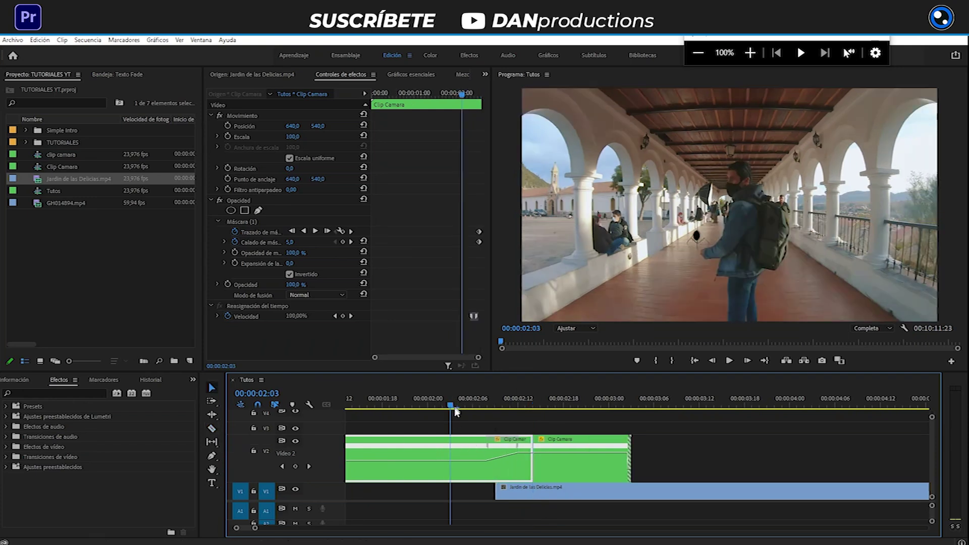
pyautogui.click(243, 222)
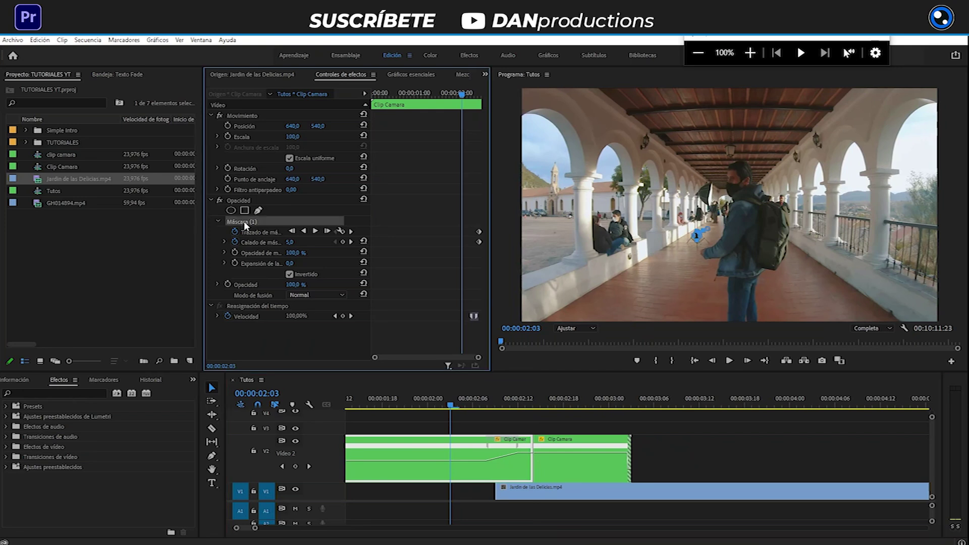
pyautogui.press('Delete')
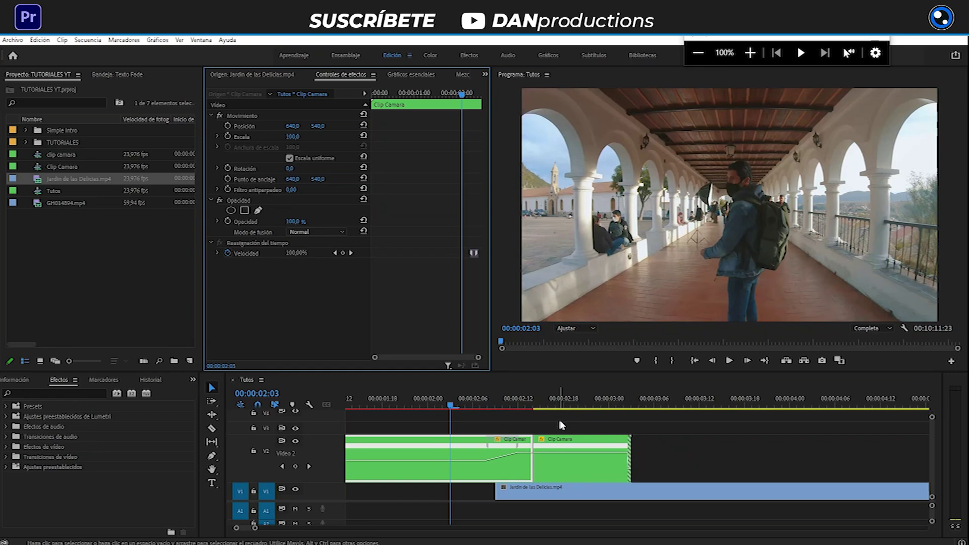
pyautogui.press('space')
# Step: Search 'distorsion' and drop Distorsión de lente onto the Jardín de las Delicias clip
pyautogui.moveTo(531, 406); pyautogui.dragTo(578, 408)
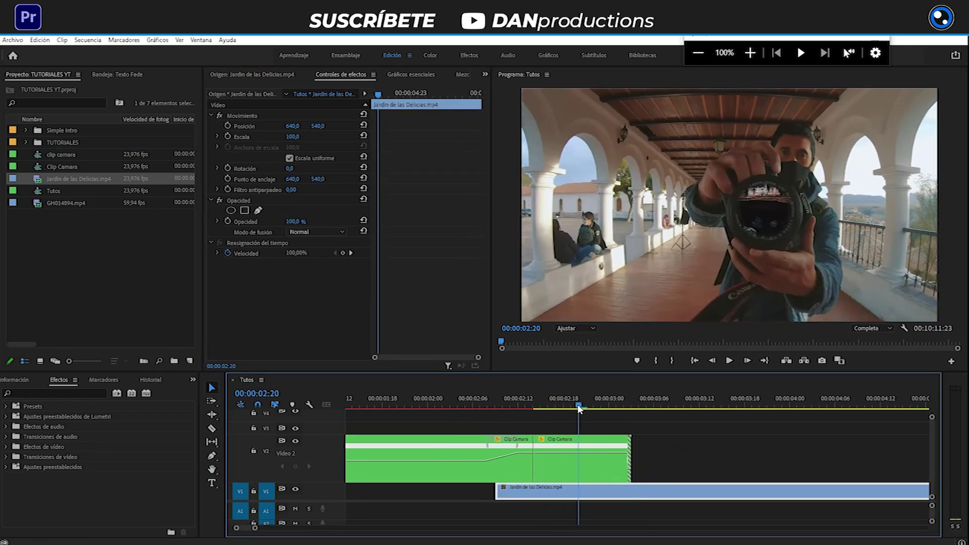
pyautogui.click(580, 459)
pyautogui.click(61, 393)
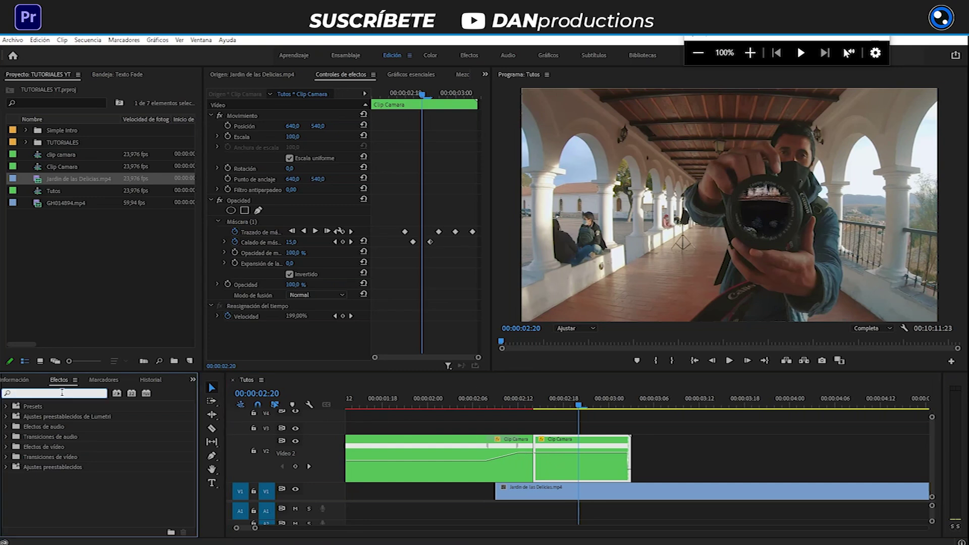
pyautogui.write('distron')
pyautogui.press('BackSpace')
pyautogui.press('BackSpace')
pyautogui.press('BackSpace')
pyautogui.write('orsion')
pyautogui.moveTo(58, 506); pyautogui.dragTo(576, 498)
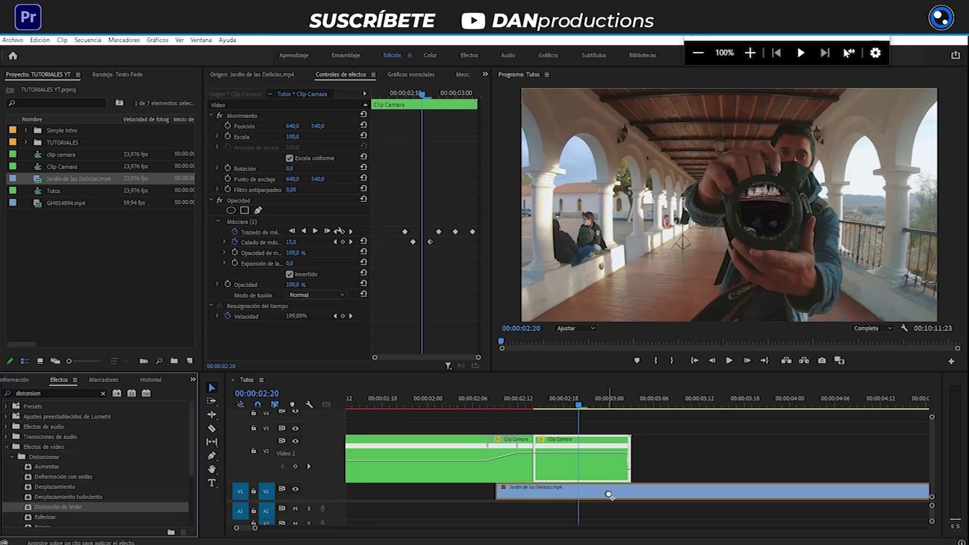
pyautogui.moveTo(609, 495); pyautogui.dragTo(609, 495)
pyautogui.click(647, 405)
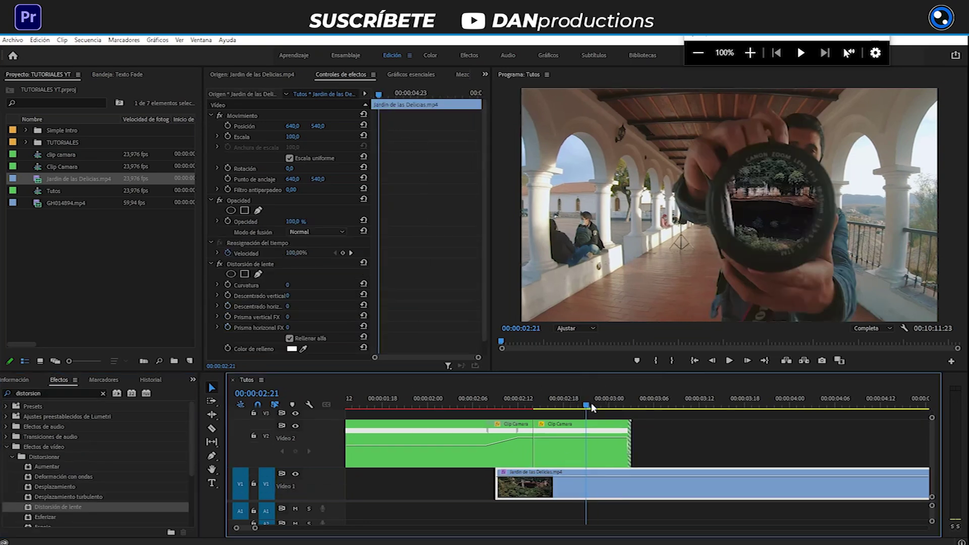
pyautogui.moveTo(647, 406)
pyautogui.mouseDown()
pyautogui.moveTo(570, 409)
pyautogui.moveTo(608, 405)
pyautogui.mouseUp()
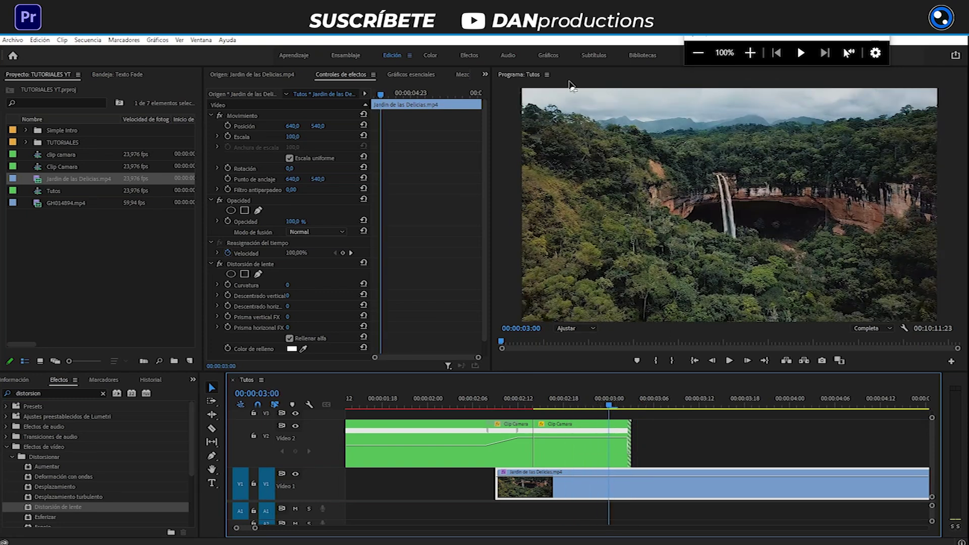
pyautogui.press('Left')
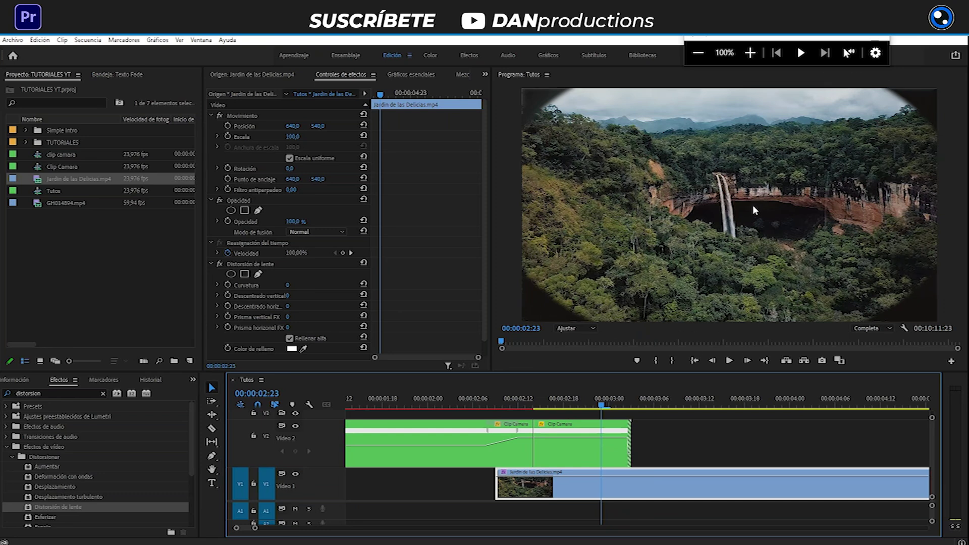
pyautogui.press('Right')
pyautogui.press('Right')
pyautogui.press('Right')
pyautogui.press('Right')
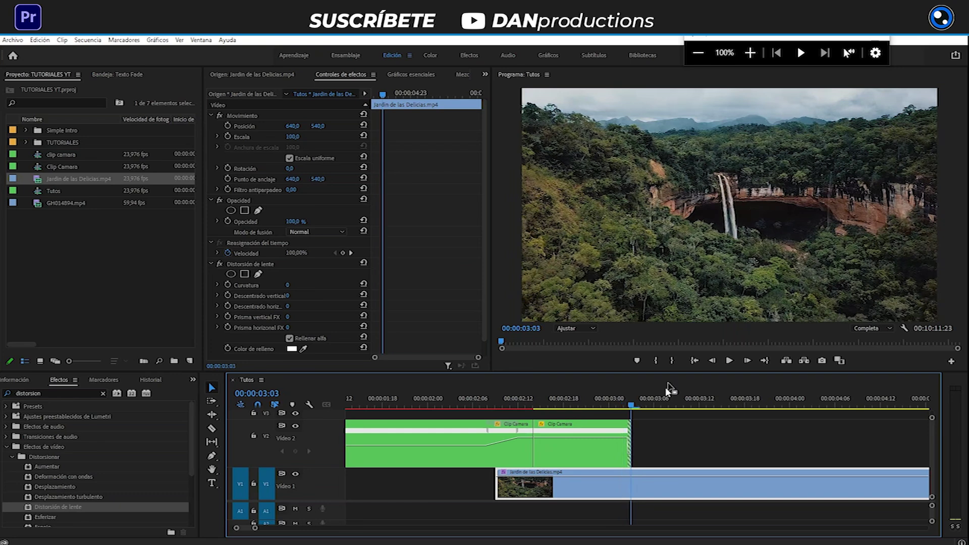
pyautogui.click(590, 452)
pyautogui.click(600, 492)
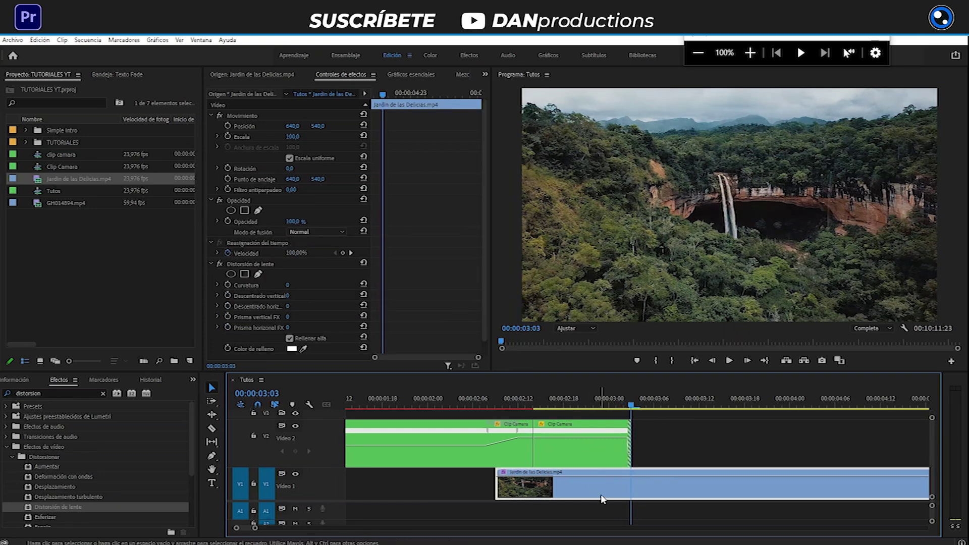
pyautogui.scroll(-1, 486, 266)
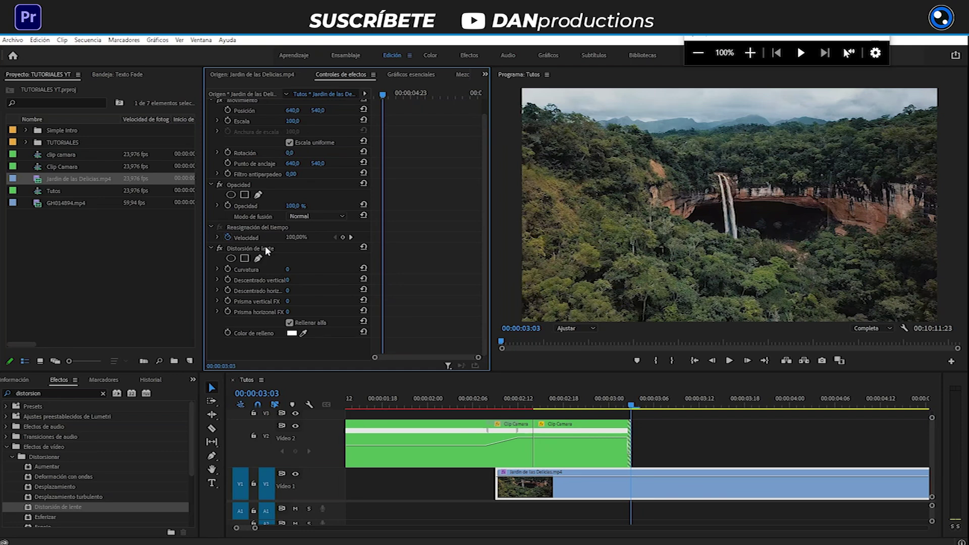
# Step: Start a Curvatura keyframe, then set curvature to -60 five frames earlier
pyautogui.click(228, 270)
pyautogui.press('Left')
pyautogui.press('Left')
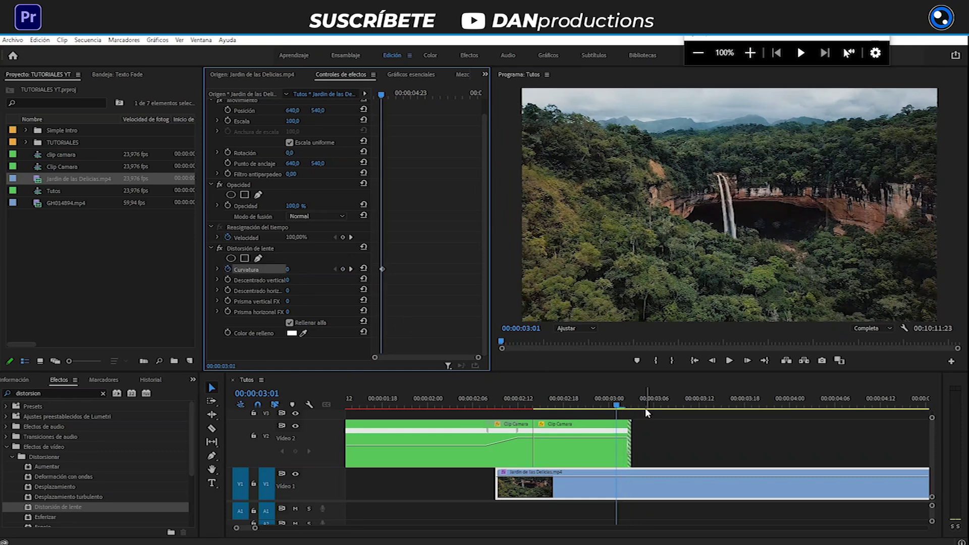
pyautogui.press('Right')
pyautogui.press('Right')
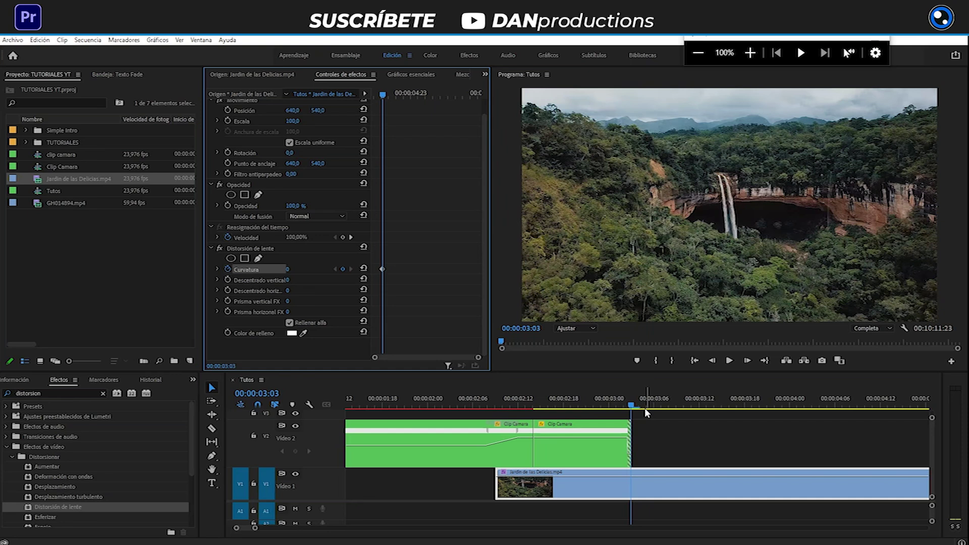
pyautogui.hotkey('shift', 'Left')
pyautogui.click(292, 269)
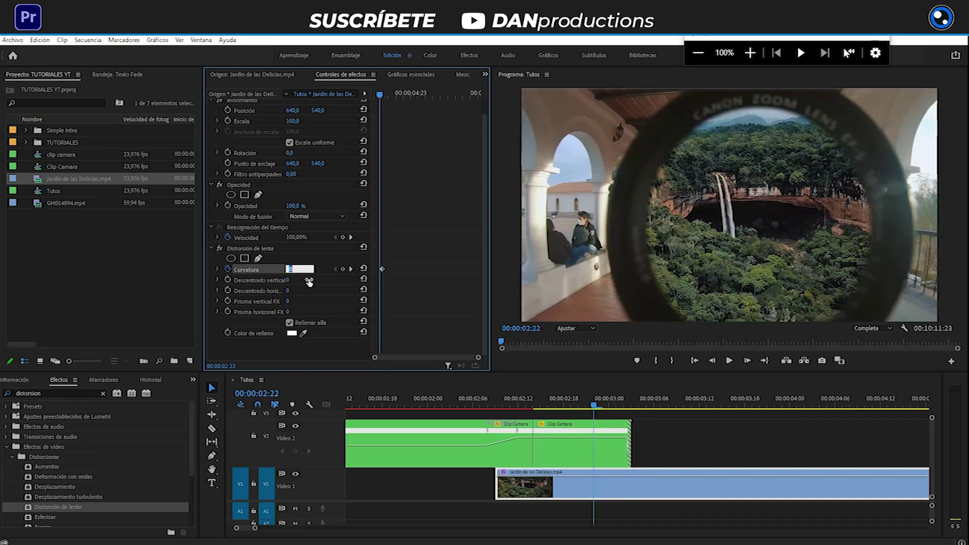
pyautogui.write('0')
pyautogui.press('Return')
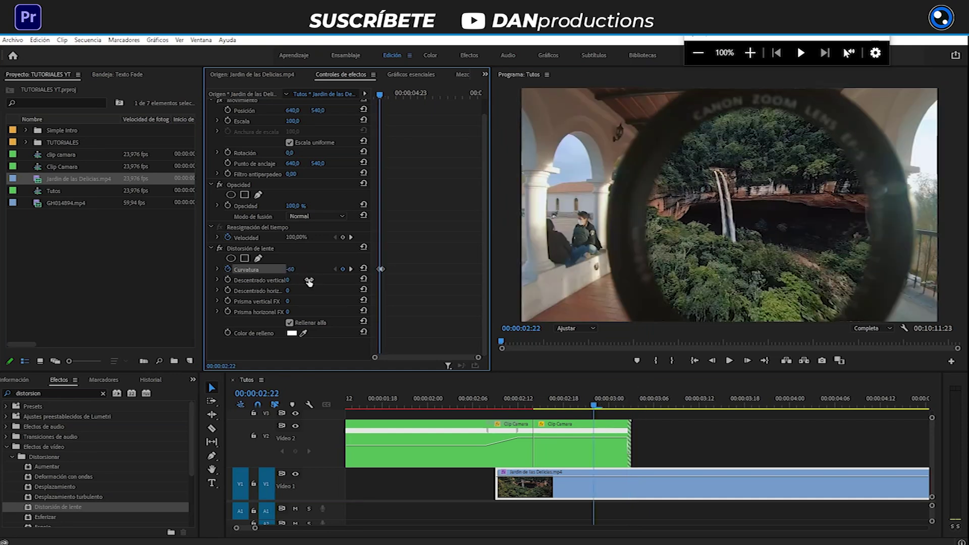
# Step: Step through the frames and play back to review the distortion ramp
pyautogui.press('Right')
pyautogui.press('Right')
pyautogui.press('Right')
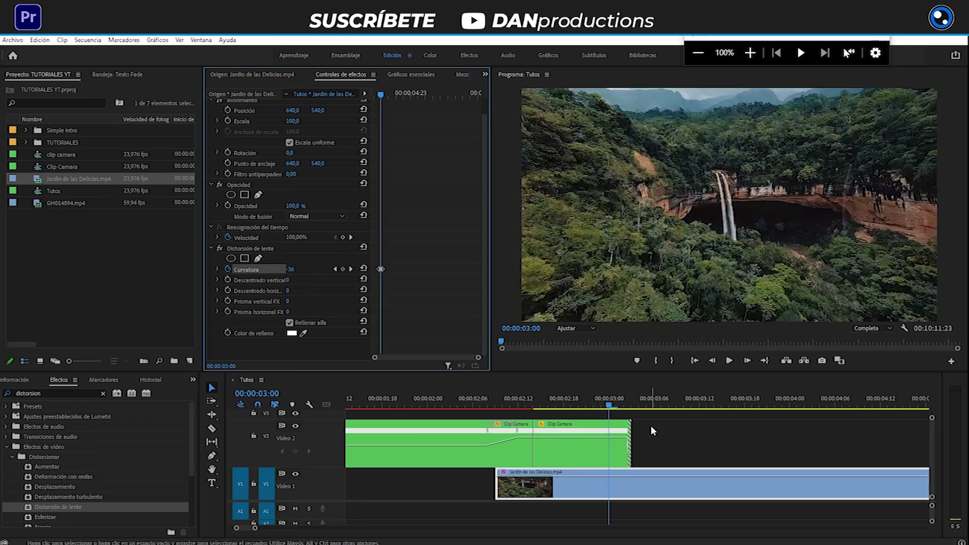
pyautogui.press('Left')
pyautogui.press('Left')
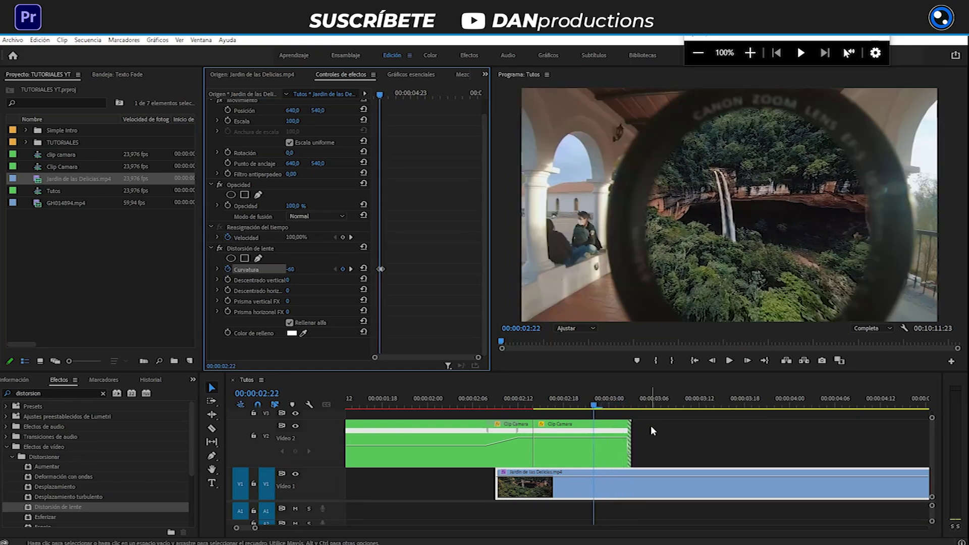
pyautogui.press('Left')
pyautogui.press('Left')
pyautogui.press('Left')
pyautogui.press('Right')
pyautogui.press('Right')
pyautogui.press('Right')
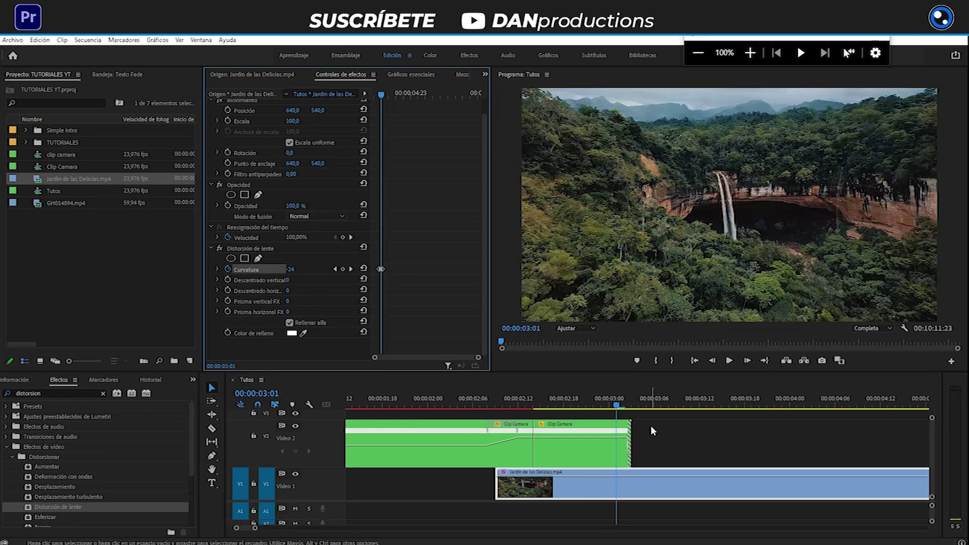
pyautogui.press('Left')
pyautogui.press('Left')
pyautogui.press('Left')
pyautogui.press('space')
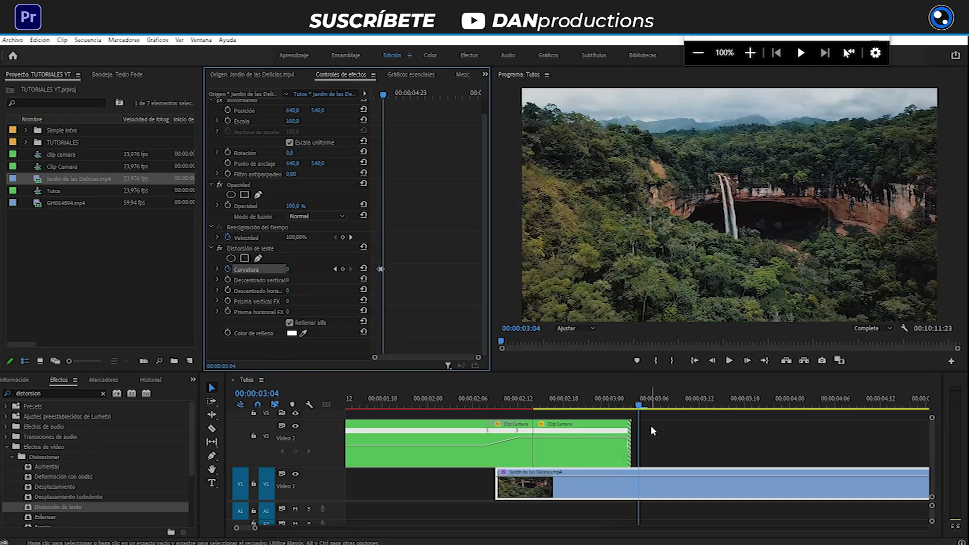
pyautogui.moveTo(478, 359); pyautogui.dragTo(415, 357)
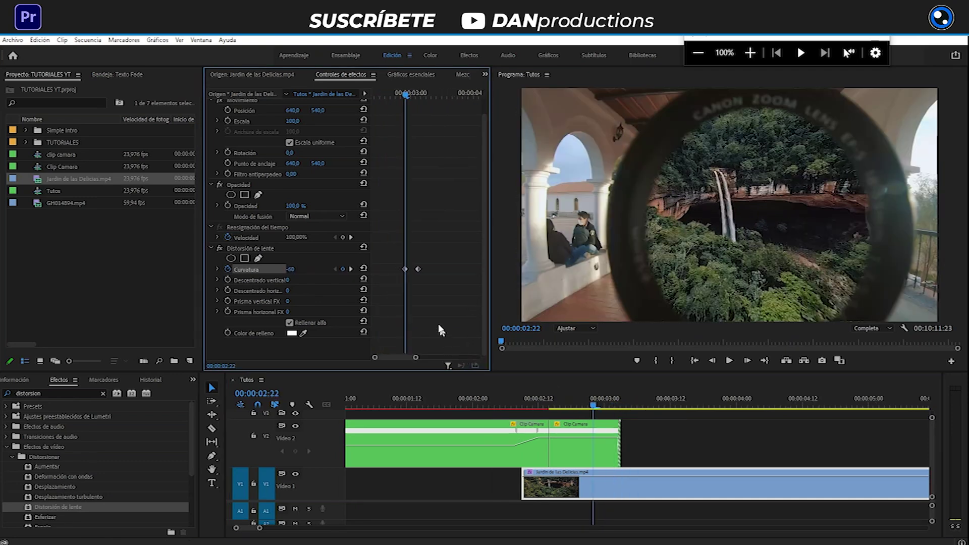
# Step: Move the ending 0 curvature keyframe to 00:00:03:01 and replay the transition
pyautogui.click(418, 269)
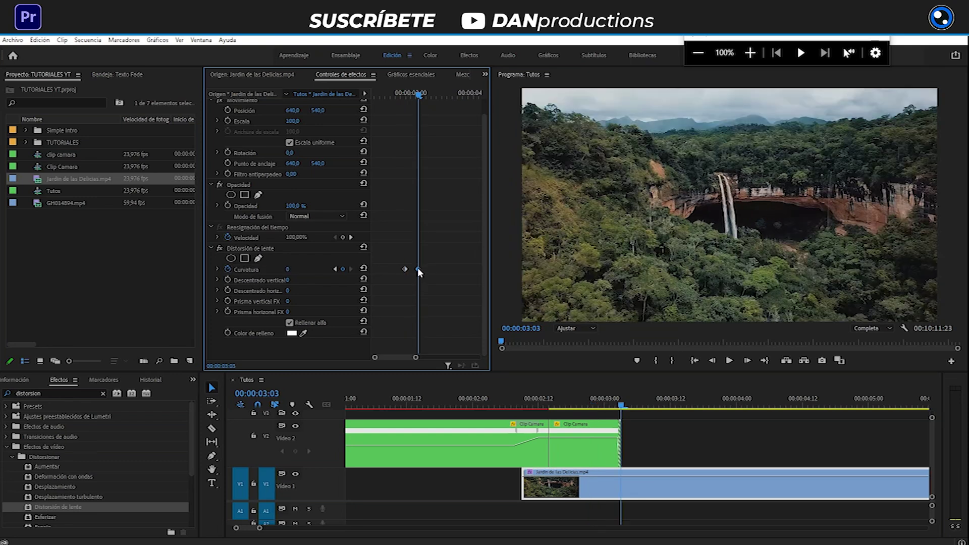
pyautogui.press('Left')
pyautogui.press('Left')
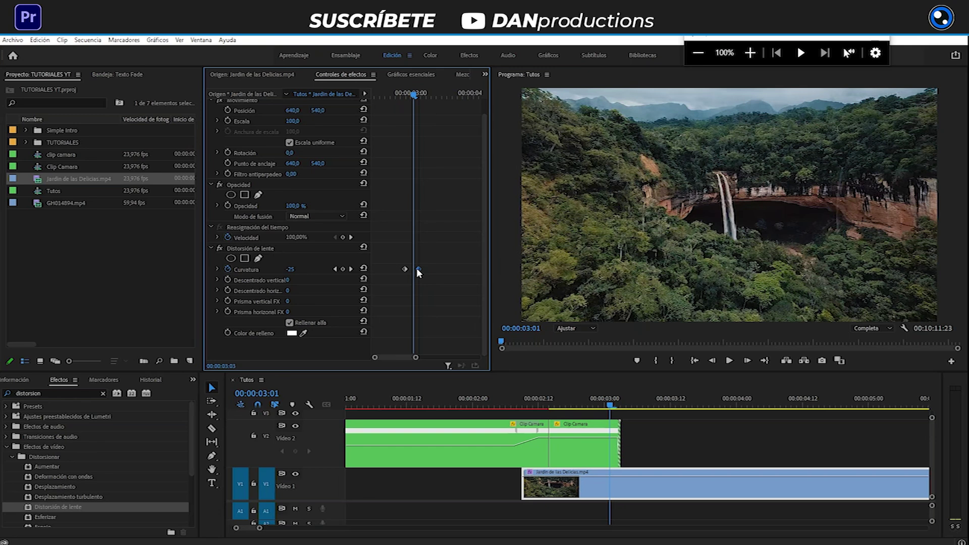
pyautogui.moveTo(419, 270); pyautogui.dragTo(414, 269)
pyautogui.click(336, 268)
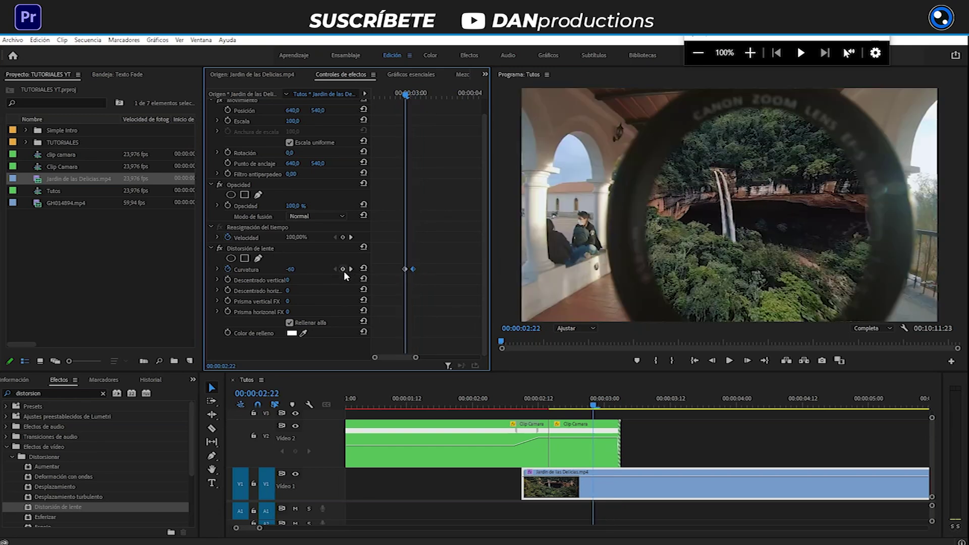
pyautogui.press('Left')
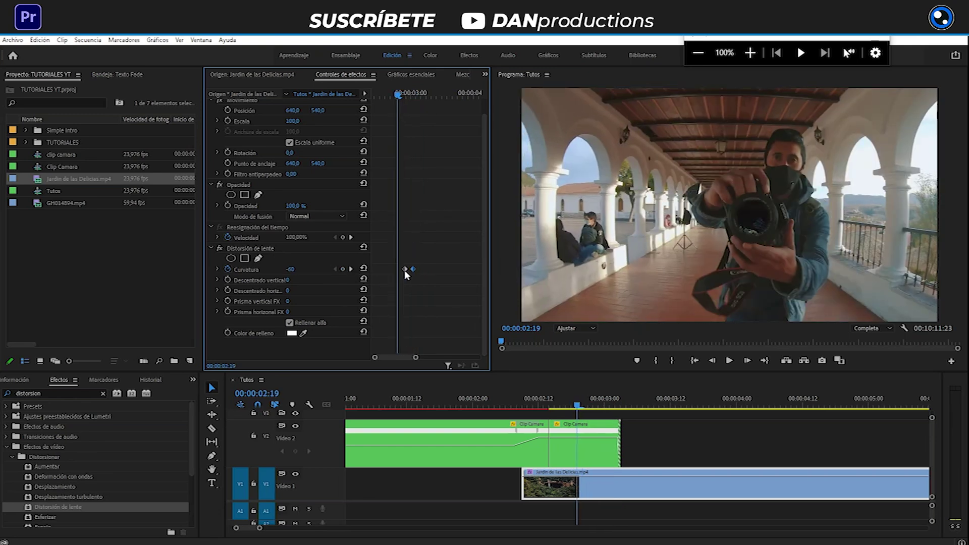
pyautogui.moveTo(576, 406); pyautogui.dragTo(530, 400)
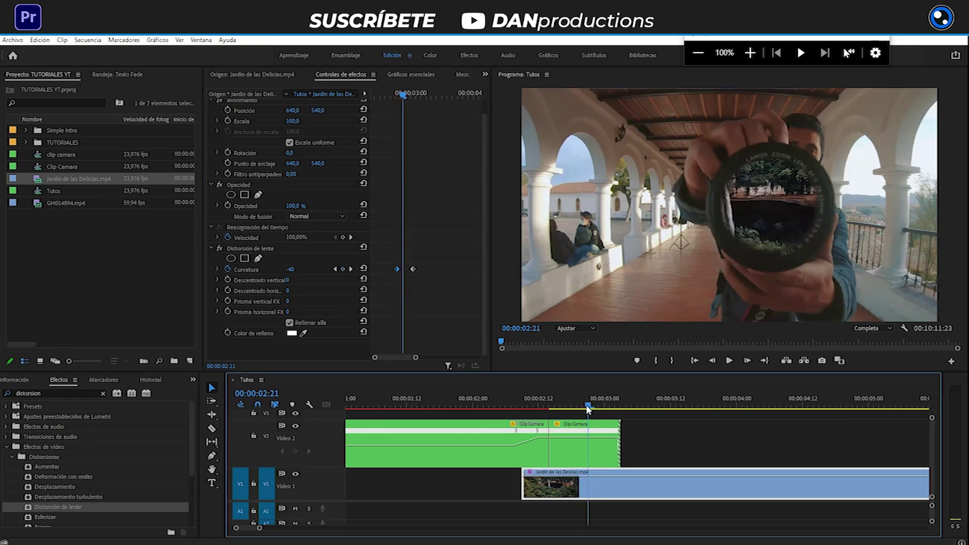
pyautogui.press('space')
pyautogui.click(519, 393)
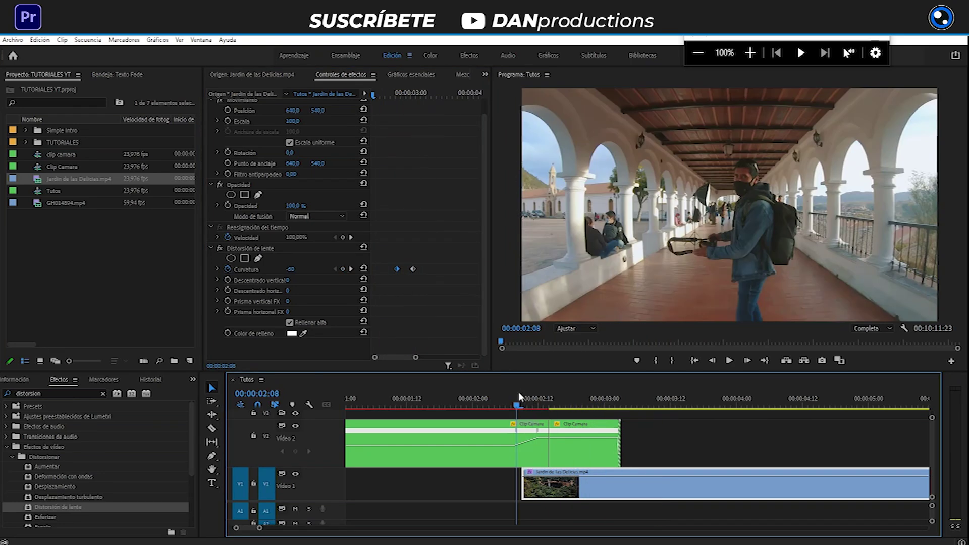
pyautogui.click(519, 393)
pyautogui.click(518, 392)
pyautogui.click(518, 392)
pyautogui.click(519, 391)
pyautogui.press('Home')
pyautogui.press('space')
pyautogui.press('-')
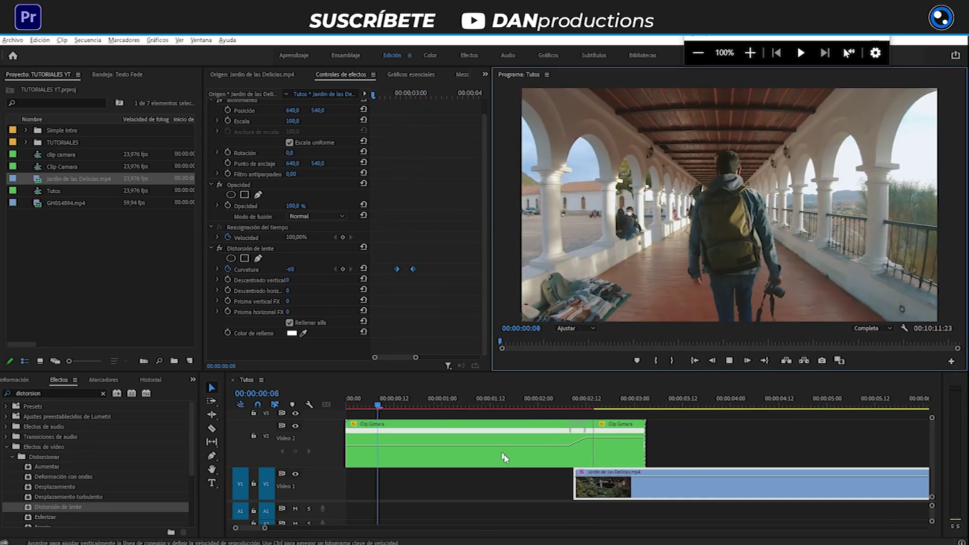
pyautogui.press('-')
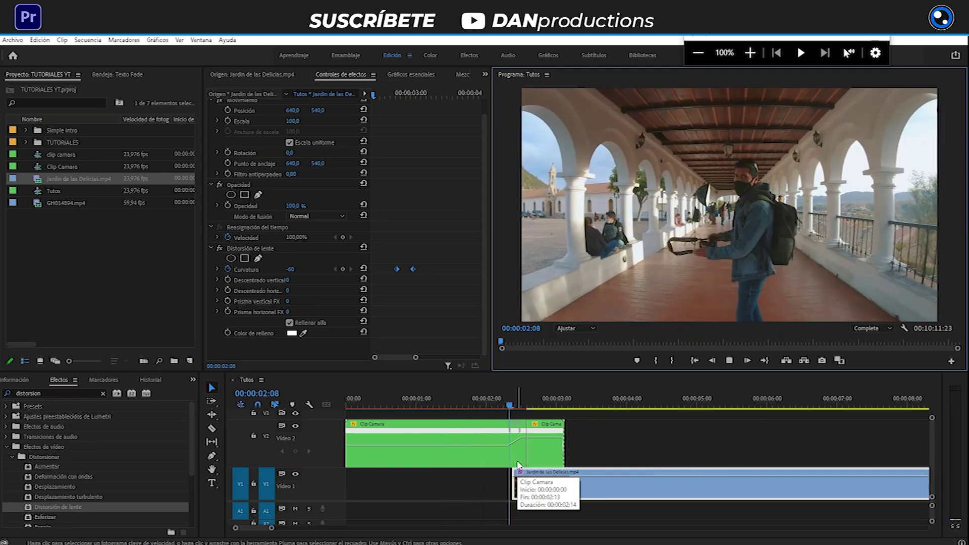
pyautogui.click(473, 398)
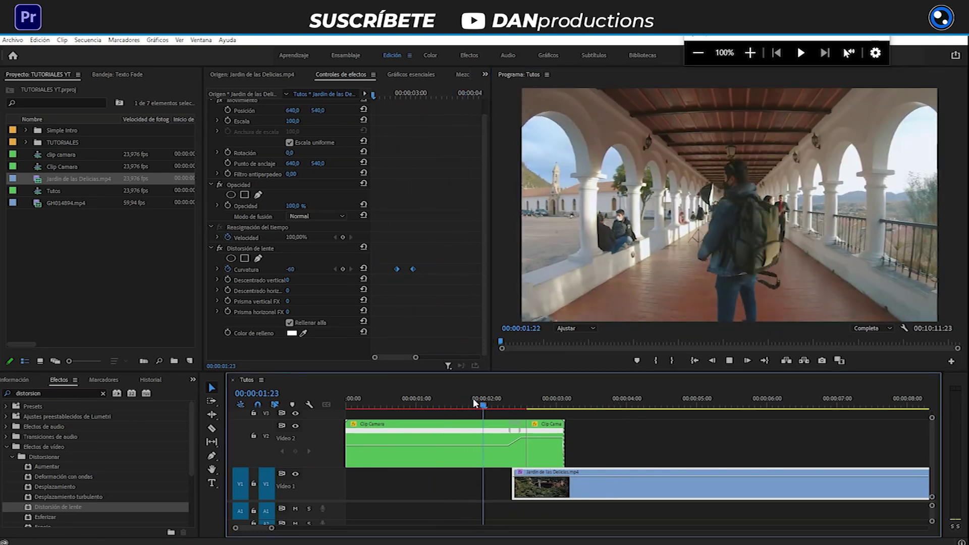
pyautogui.click(473, 398)
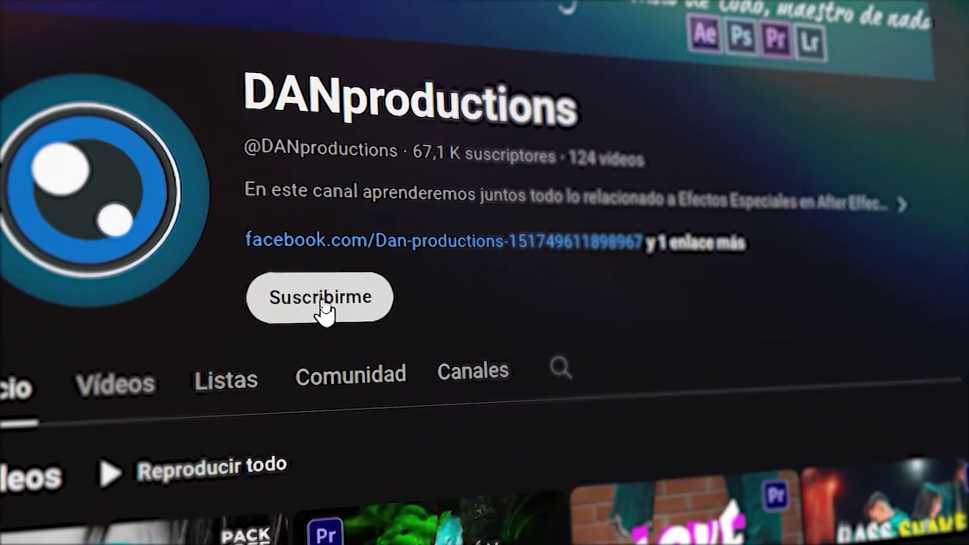
# Step: Subscribe to the channel and set its notification bell to Todas
pyautogui.click(317, 302)
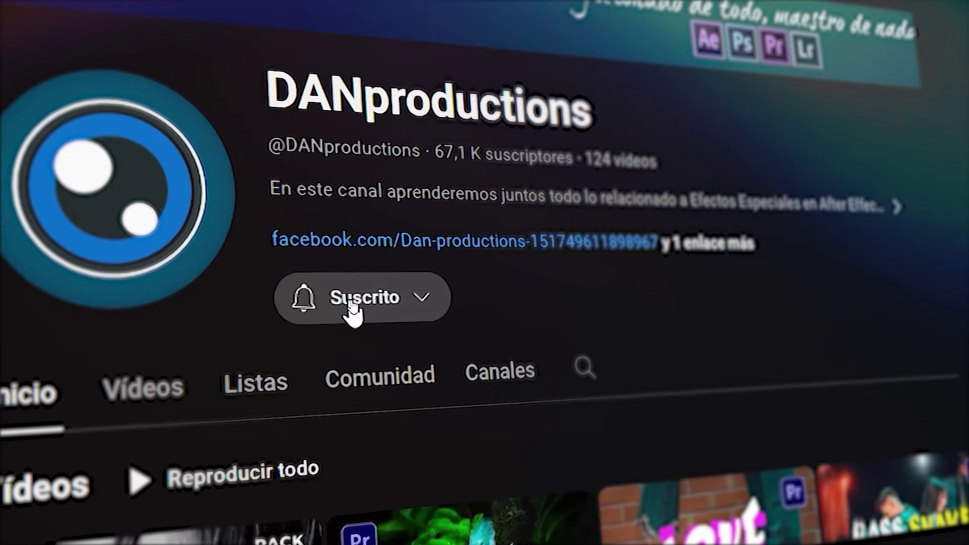
pyautogui.click(346, 309)
pyautogui.click(393, 364)
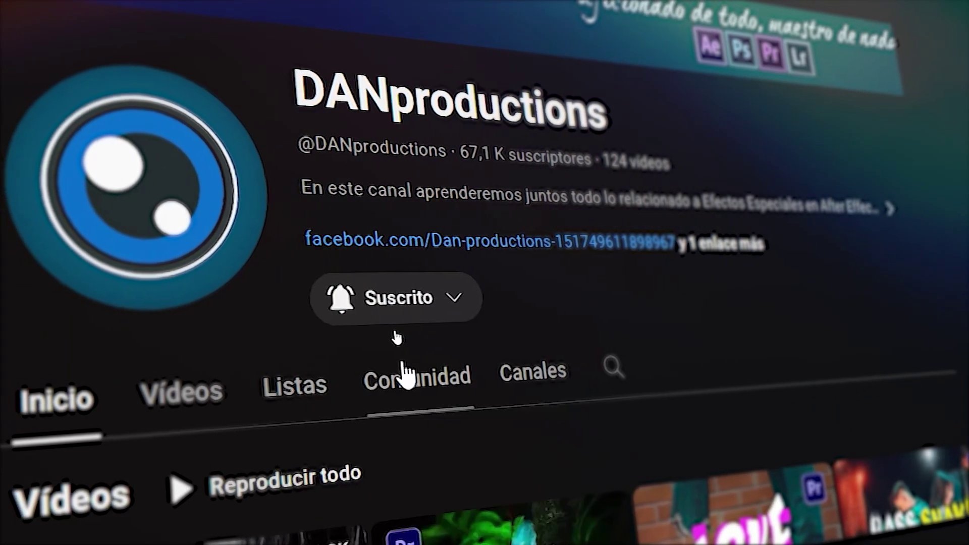